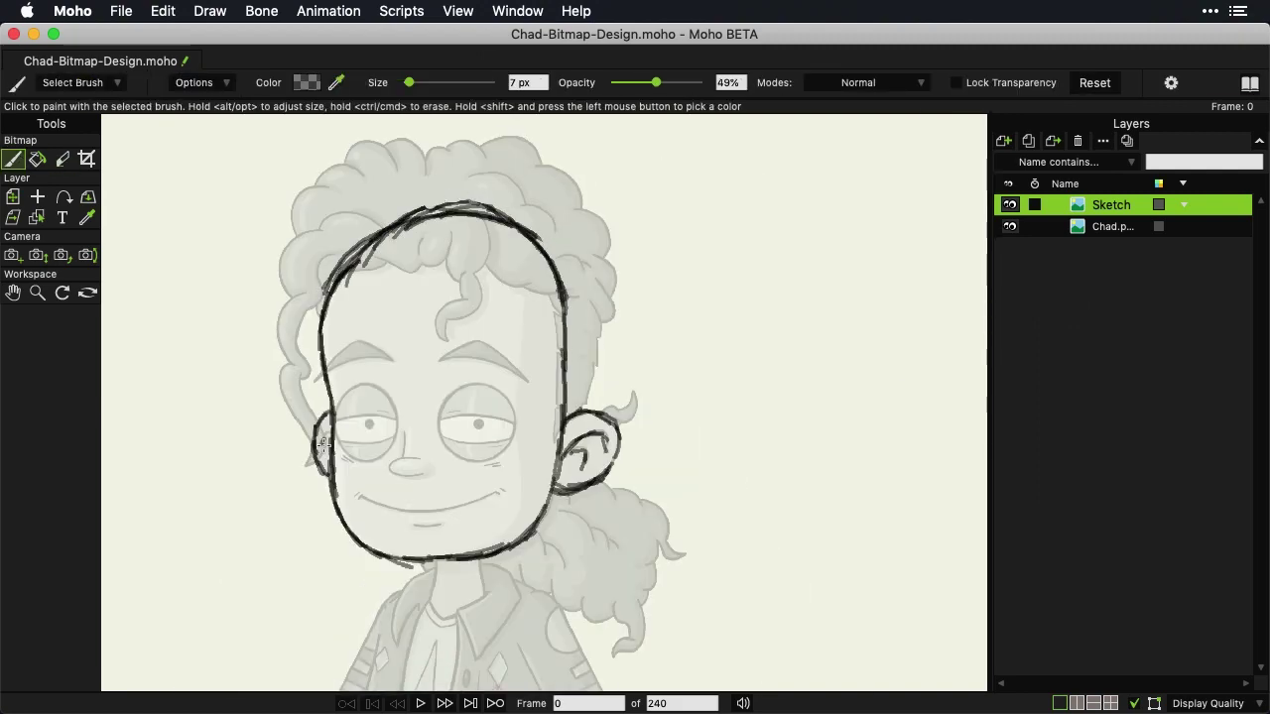
Step: Draw the vertical face centre line, the horizontal eye line and black strokes along the hair outline
drag(409, 129, 416, 575)
drag(325, 432, 476, 437)
drag(357, 168, 297, 466)
drag(297, 397, 377, 253)
drag(436, 298, 564, 218)
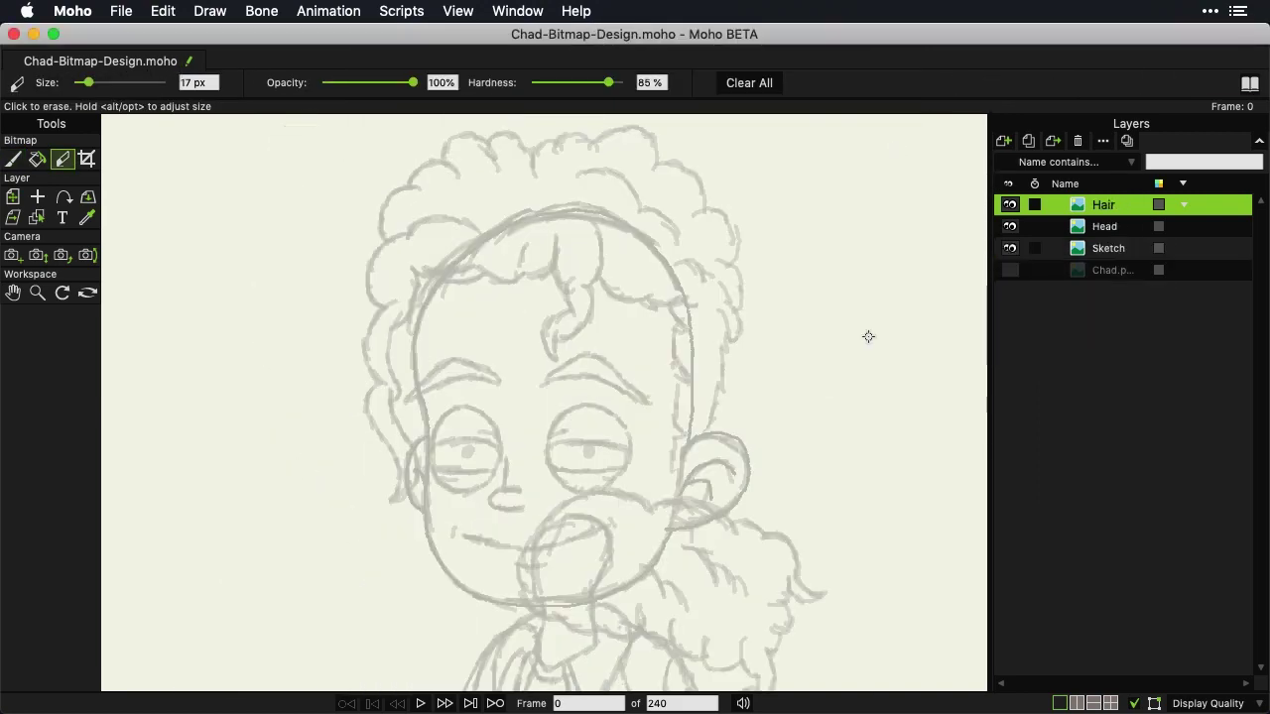
key(b)
mouse_move(372, 268)
mouse_down()
mouse_move(466, 198)
mouse_move(666, 466)
mouse_up()
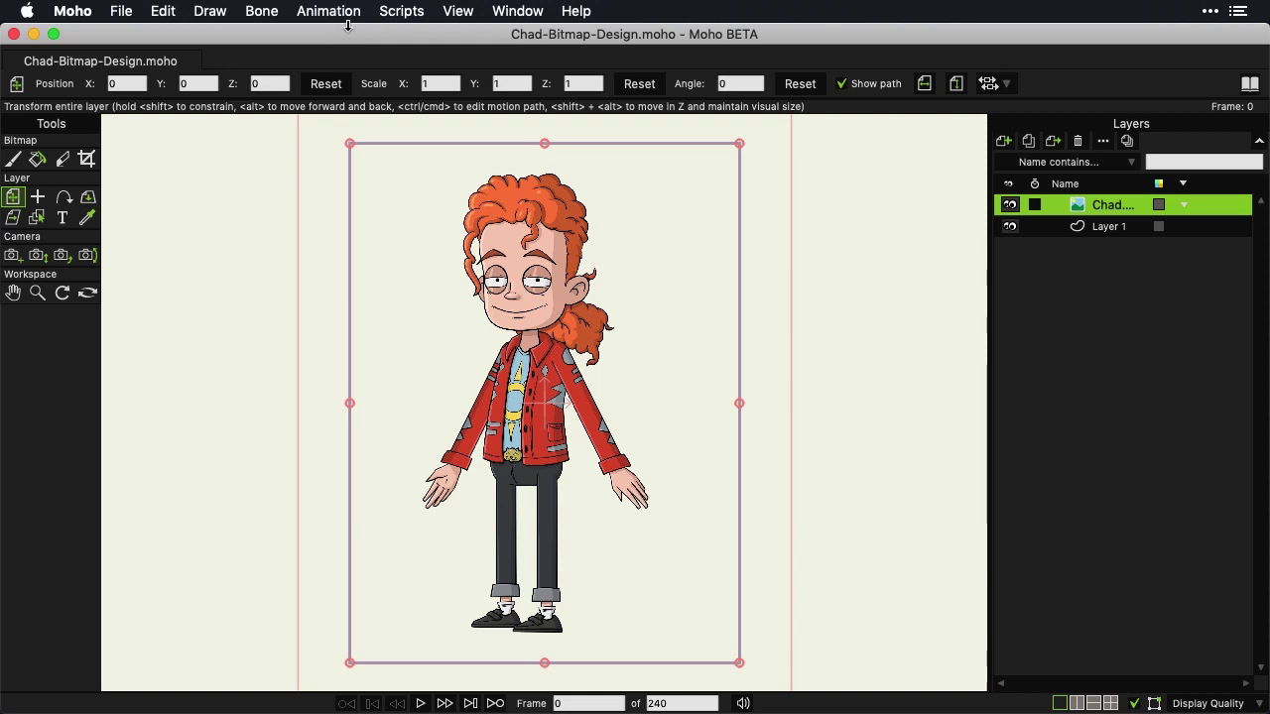
Step: Delete Layer 1, then add a new Image layer named 'Sketch' and browse for its file
click(1111, 227)
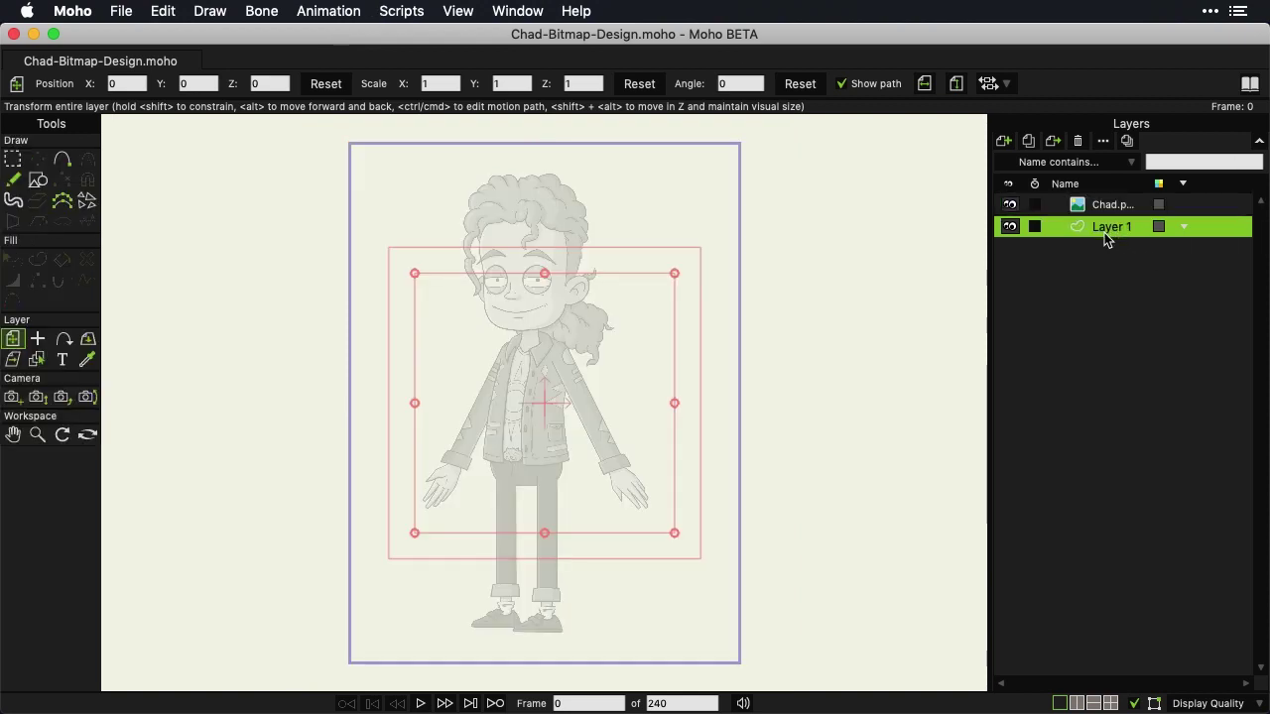
click(1079, 144)
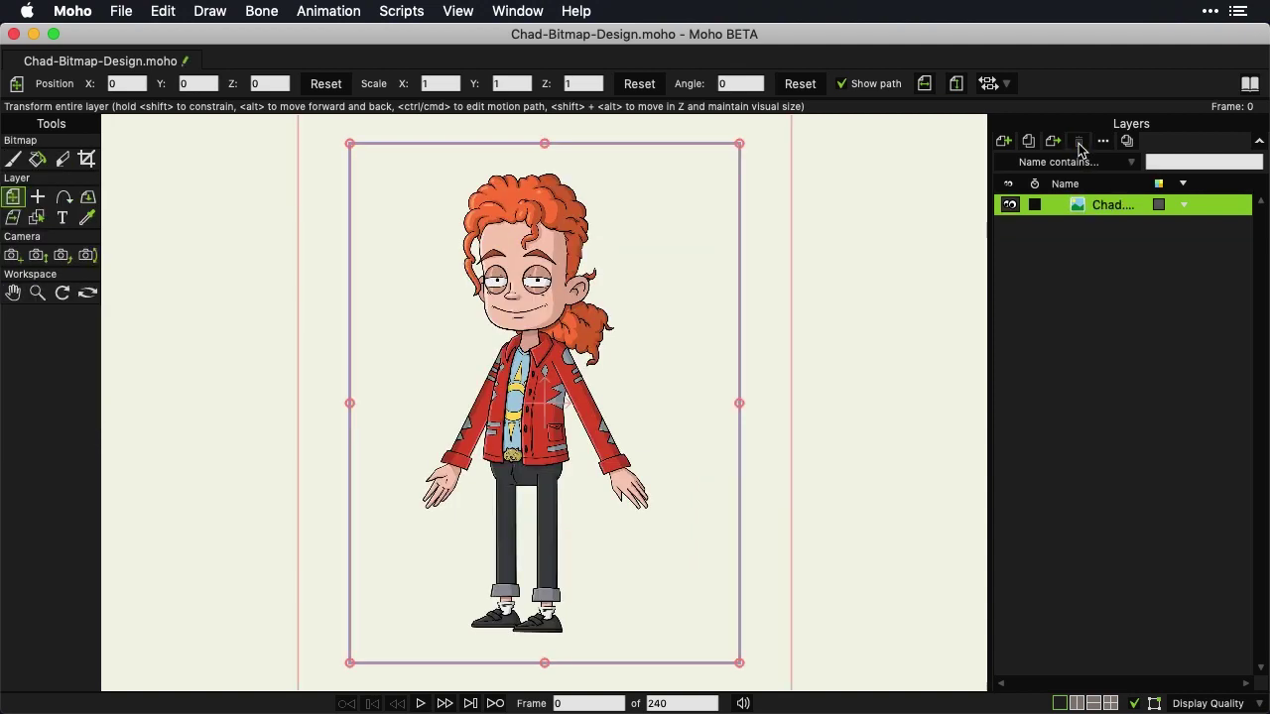
click(1004, 142)
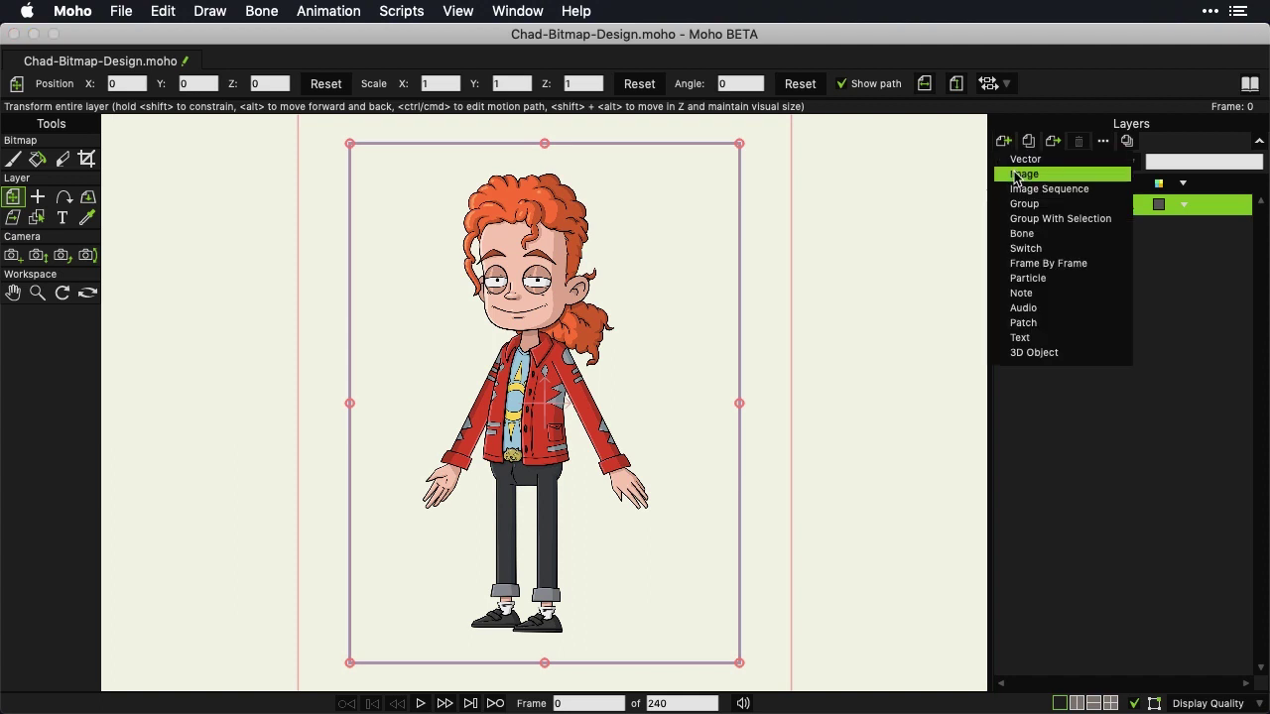
click(1016, 176)
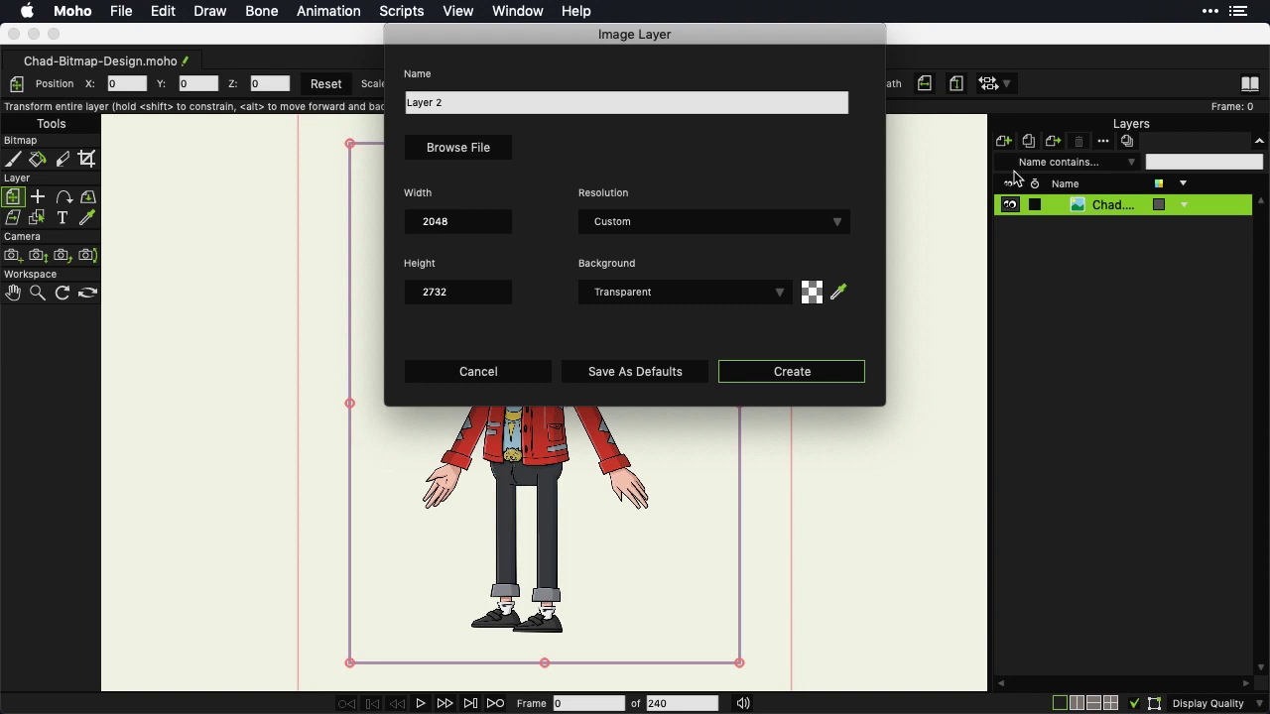
key(Tab)
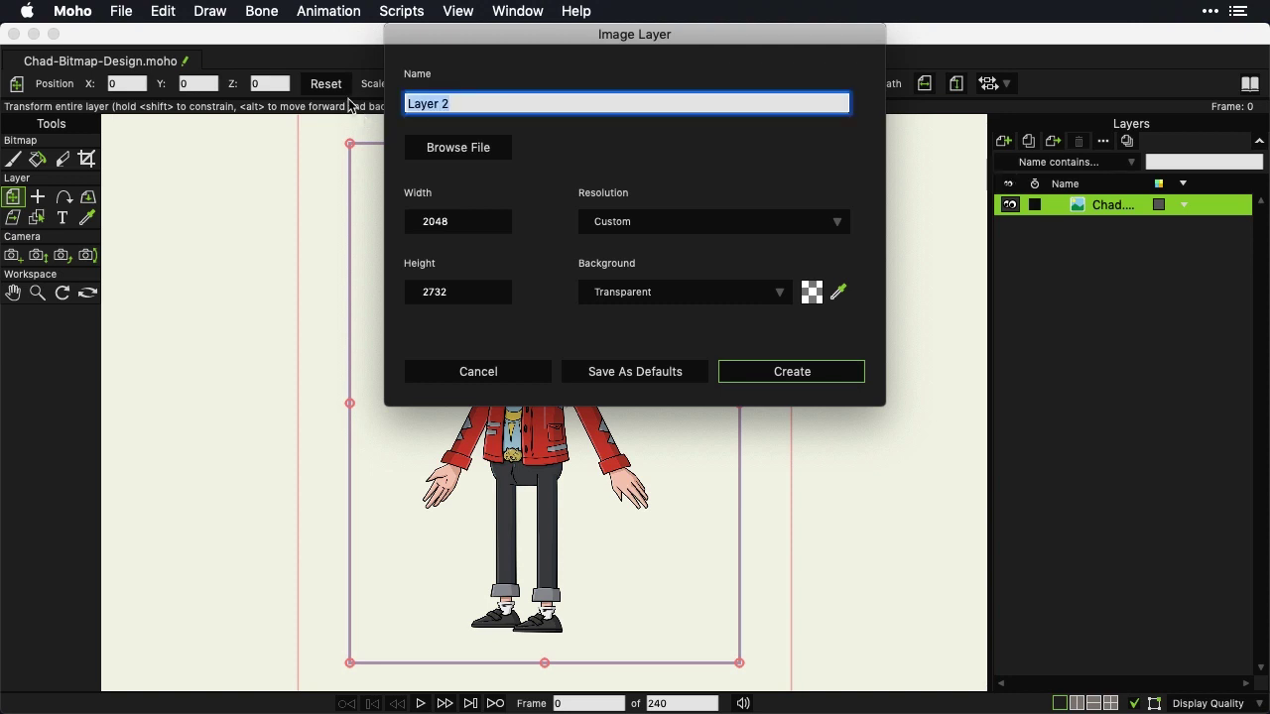
key(BackSpace)
text(Sketch)
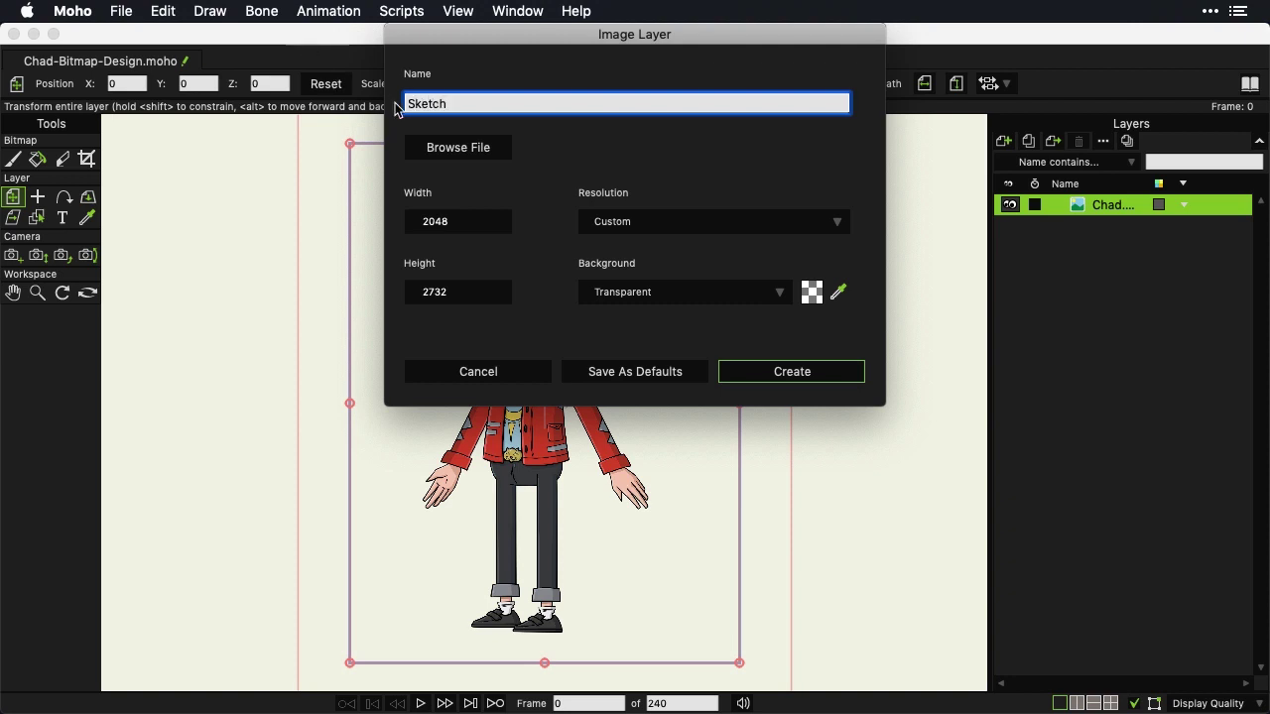
click(431, 153)
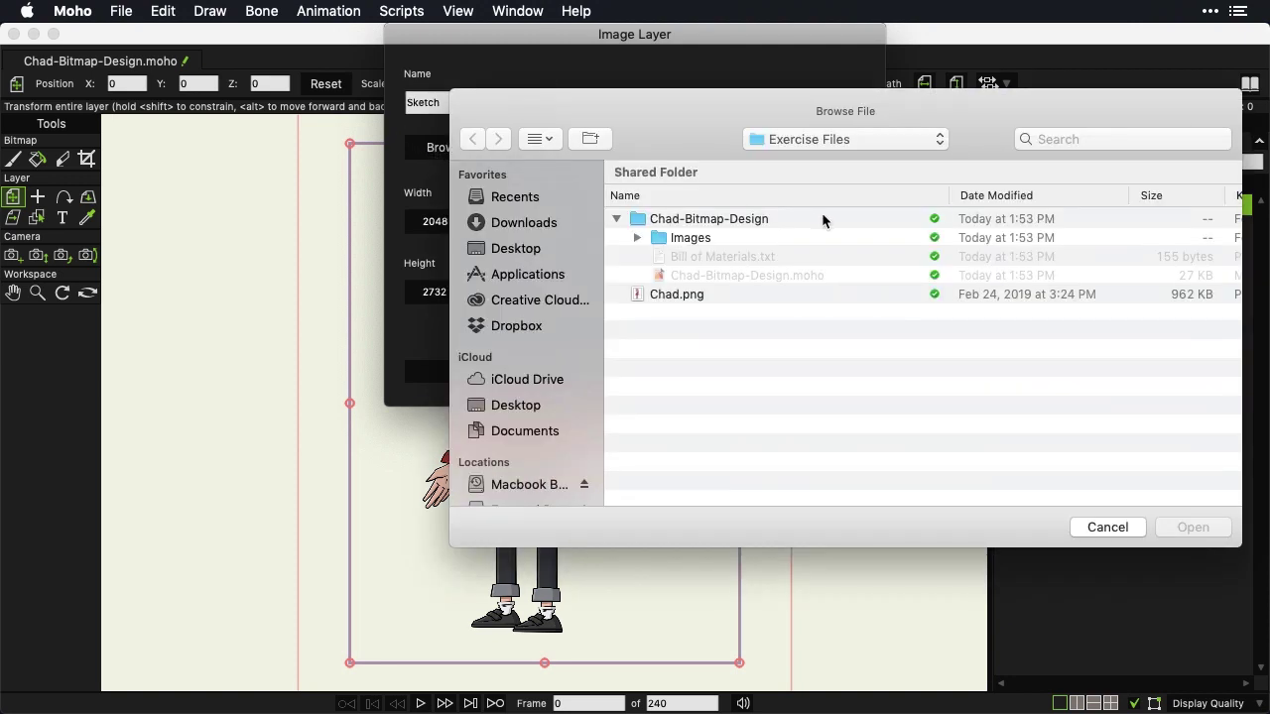
Step: Navigate Images, Chad-Bitmap-Design and Exercise Files looking for Chad.png, then cancel without picking a file
double_click(683, 238)
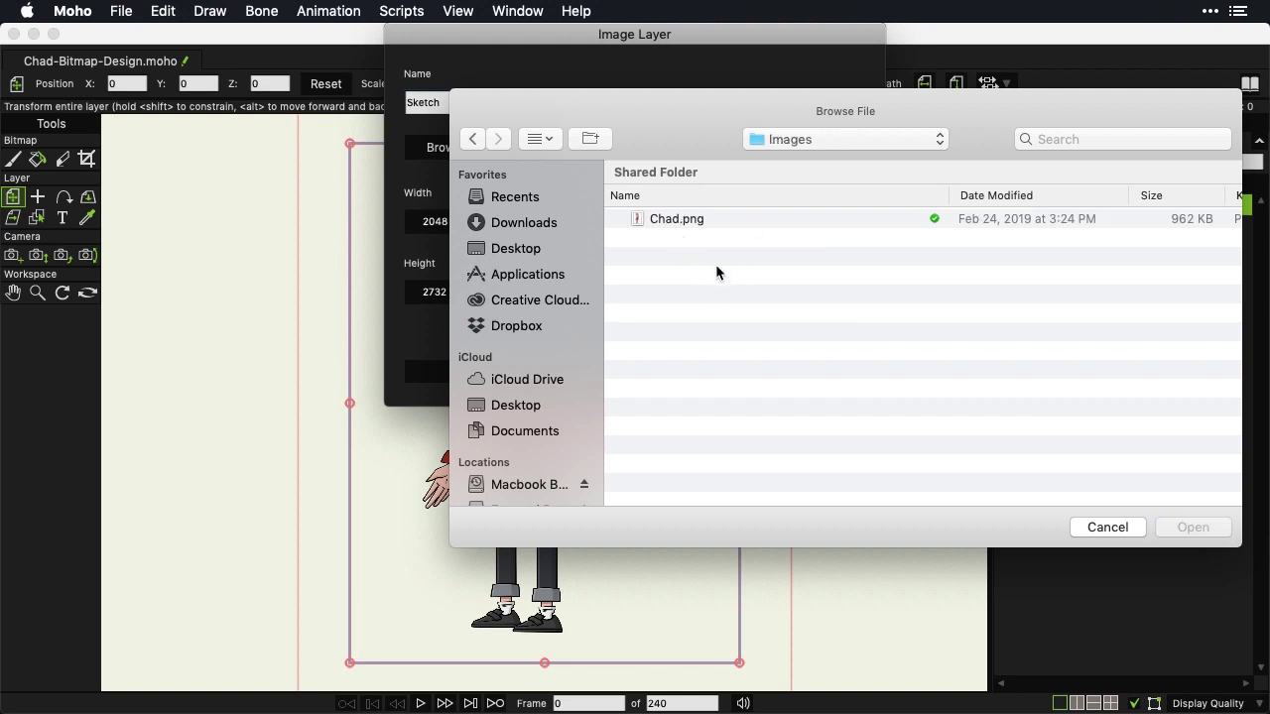
click(873, 139)
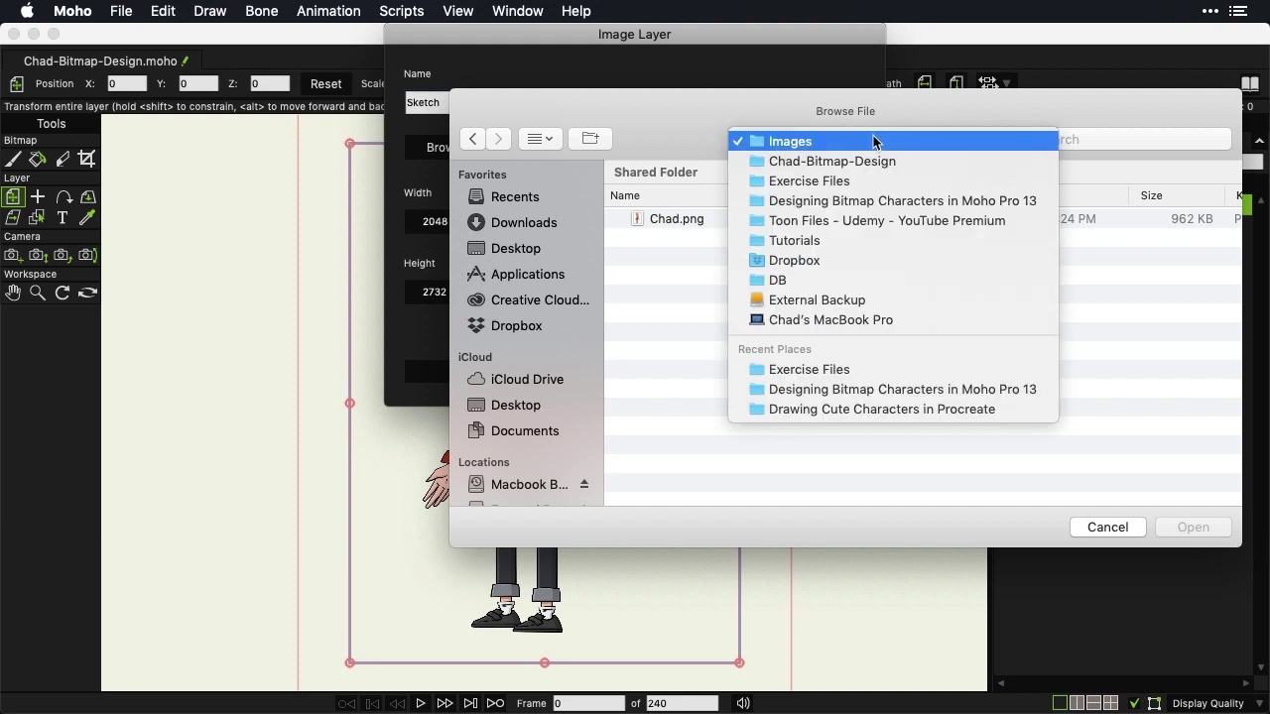
click(874, 163)
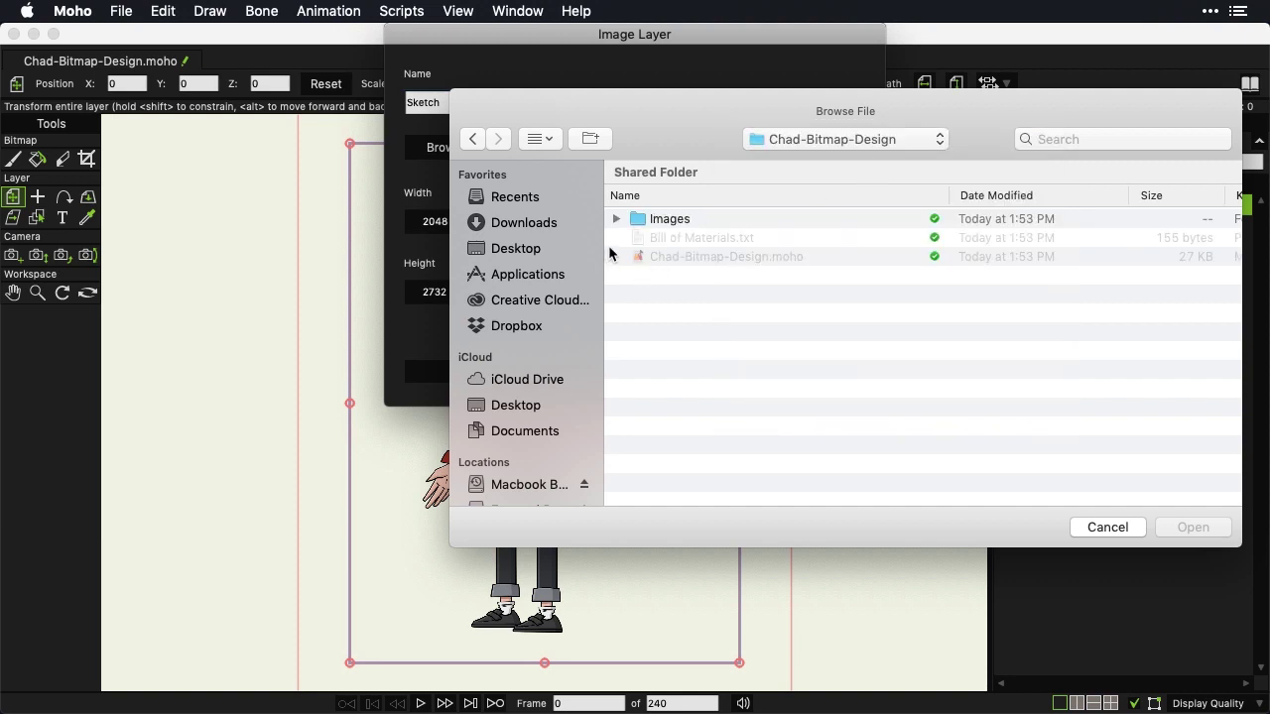
click(861, 148)
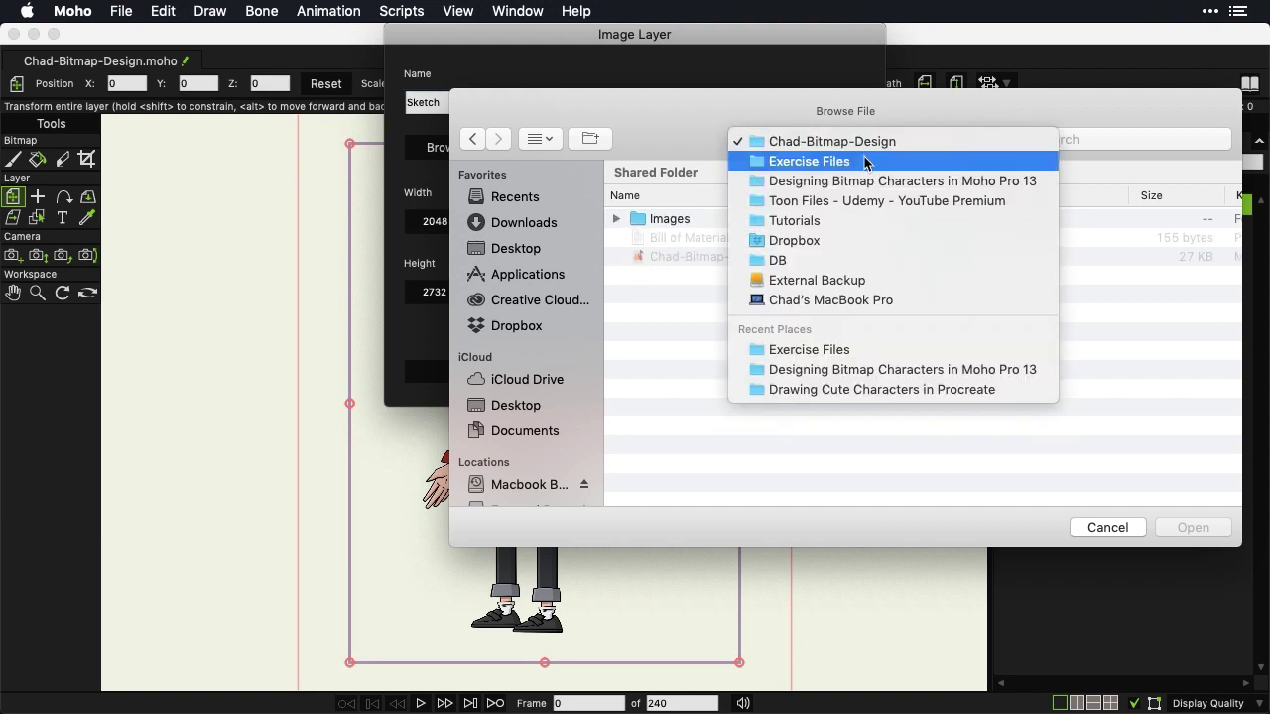
click(863, 161)
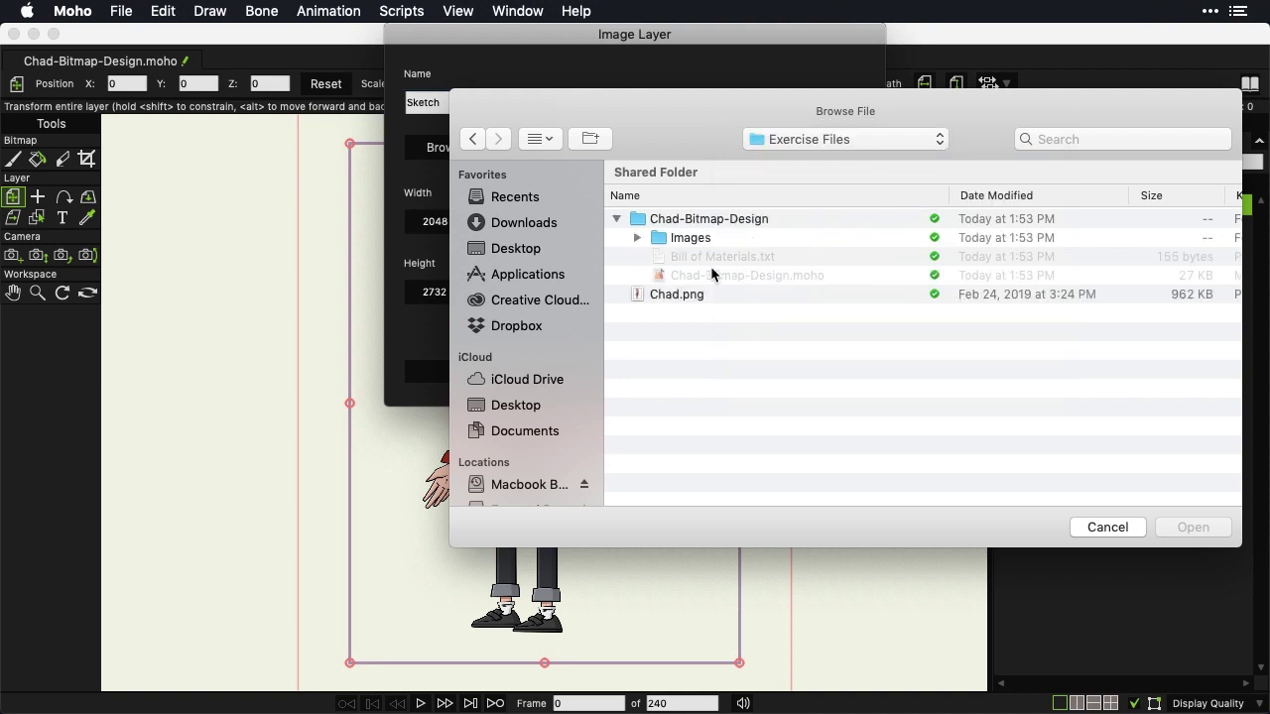
click(637, 238)
double_click(691, 240)
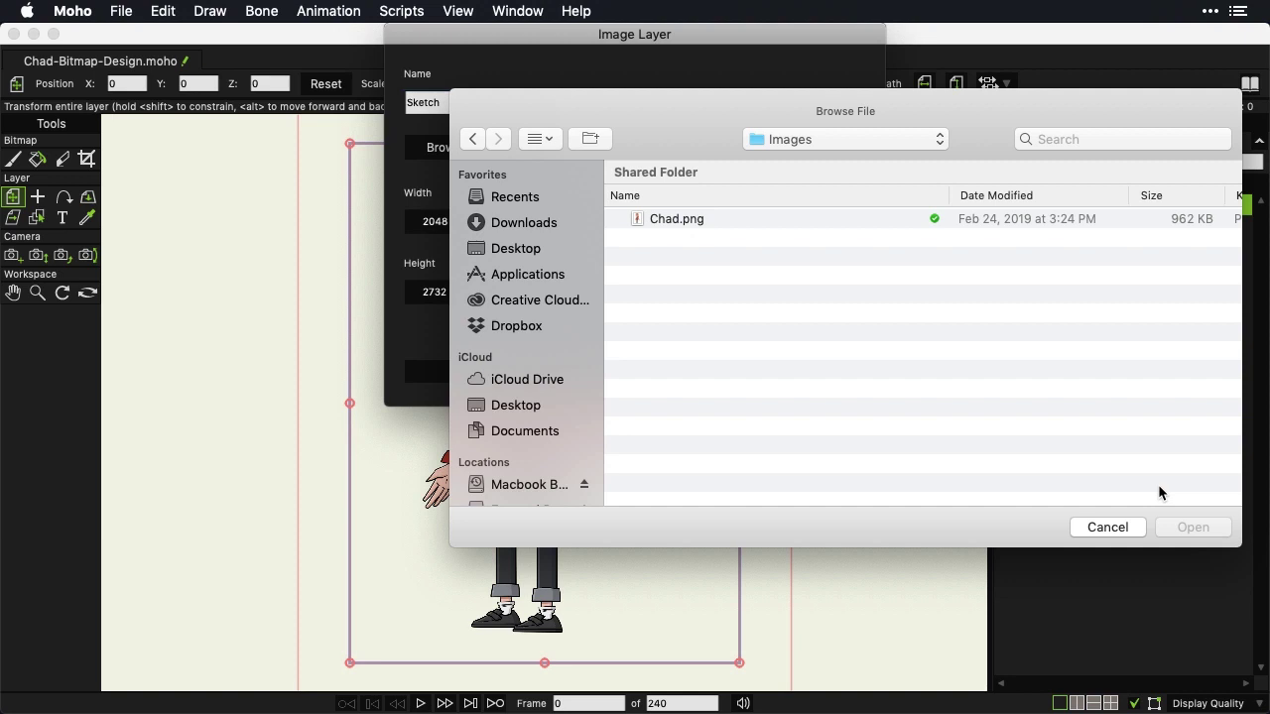
click(1106, 528)
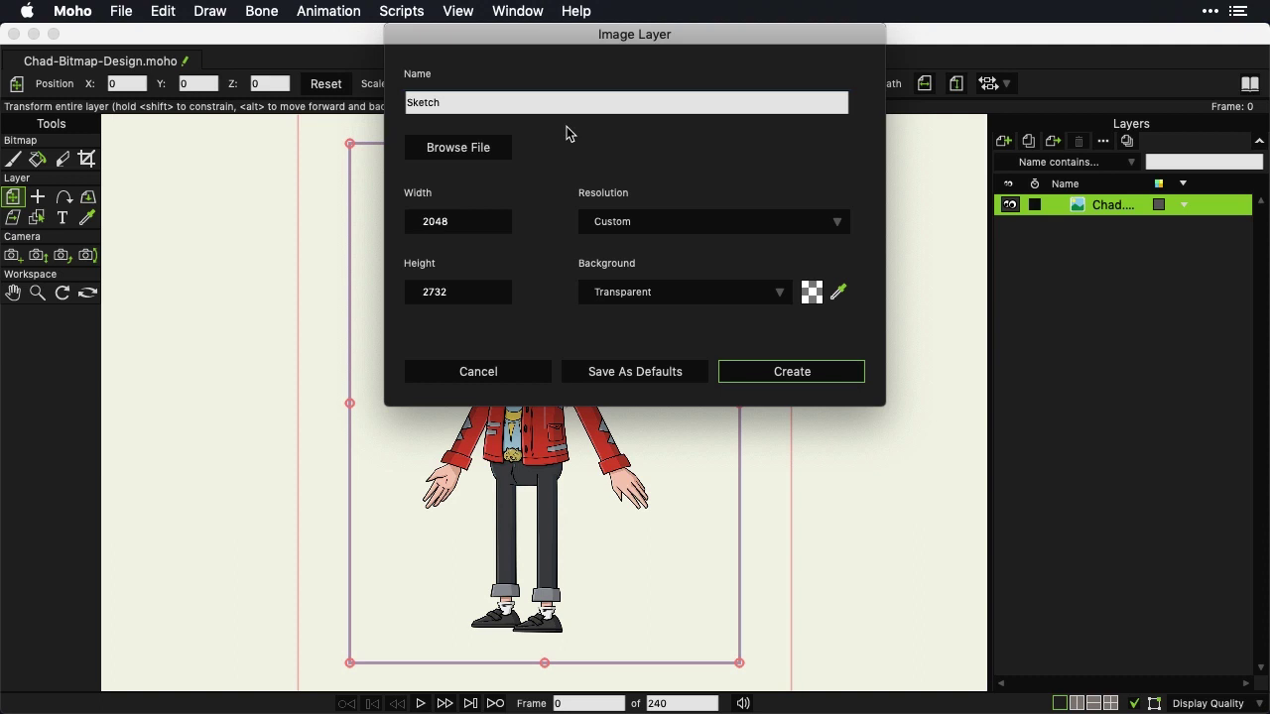
Step: Move the Image Layer dialog aside to check the character, then create the 2048 × 2732 Sketch layer
drag(499, 37, 899, 70)
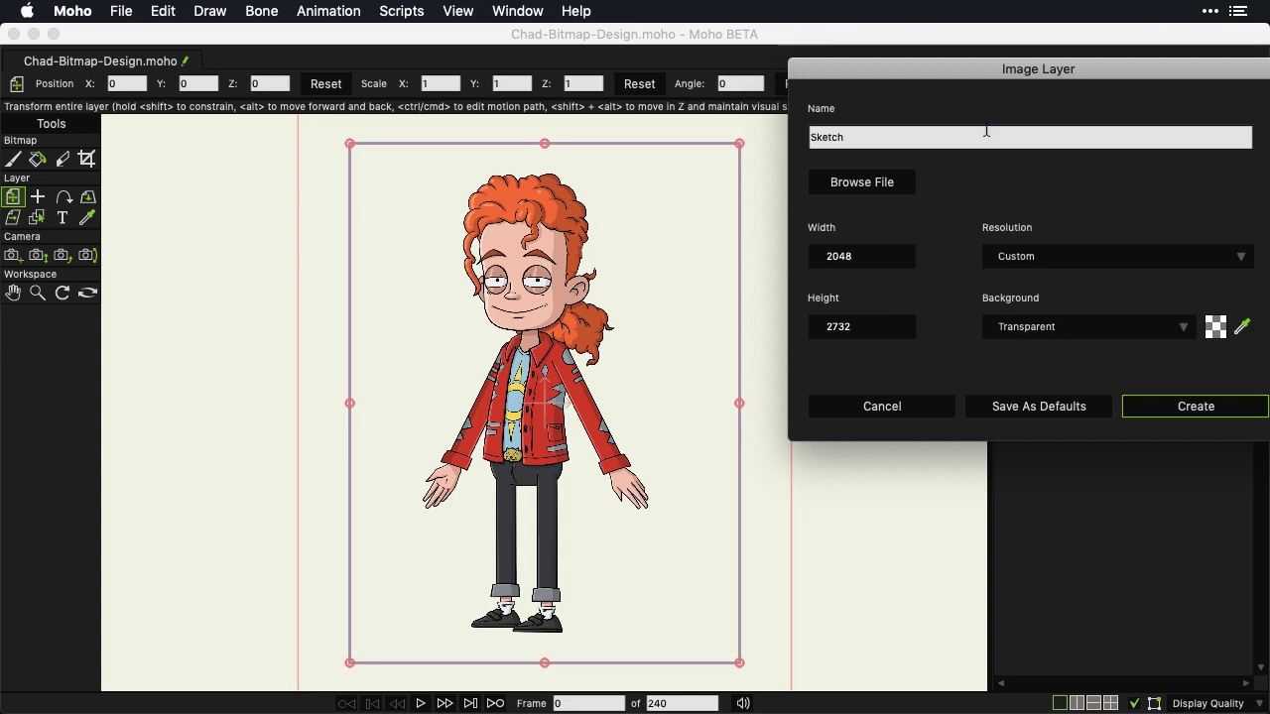
drag(900, 58, 767, 52)
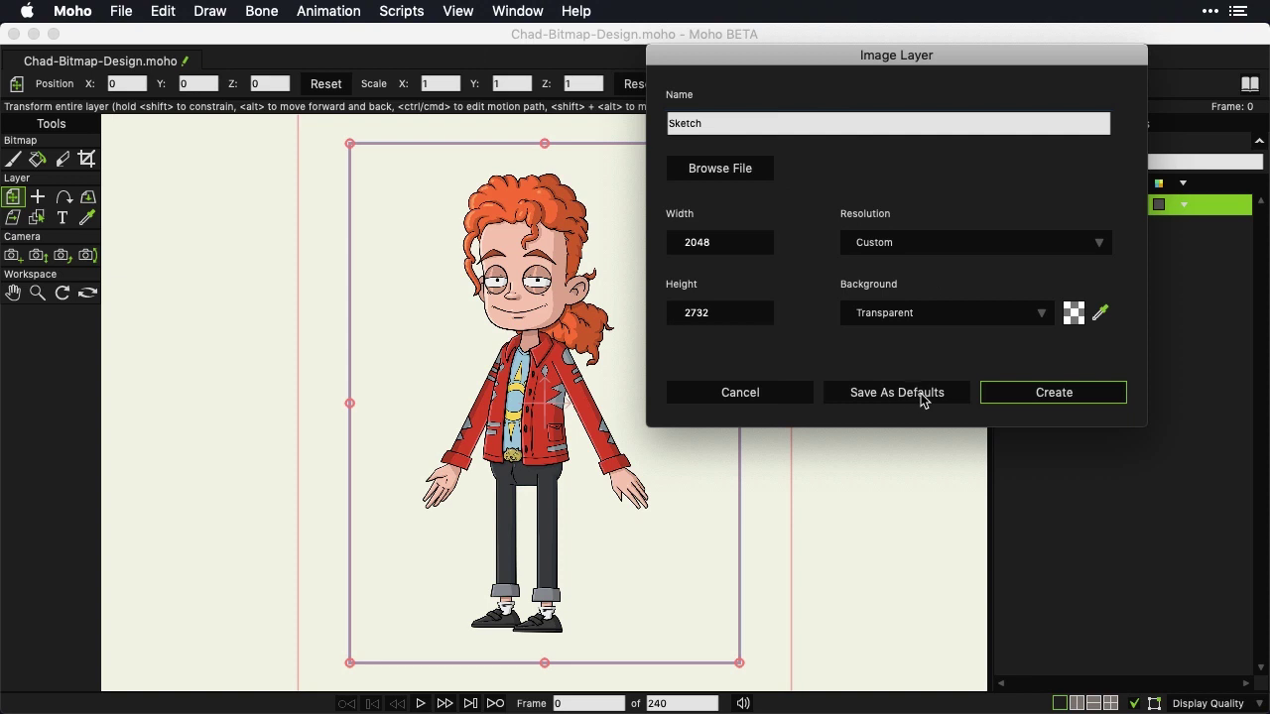
click(1047, 399)
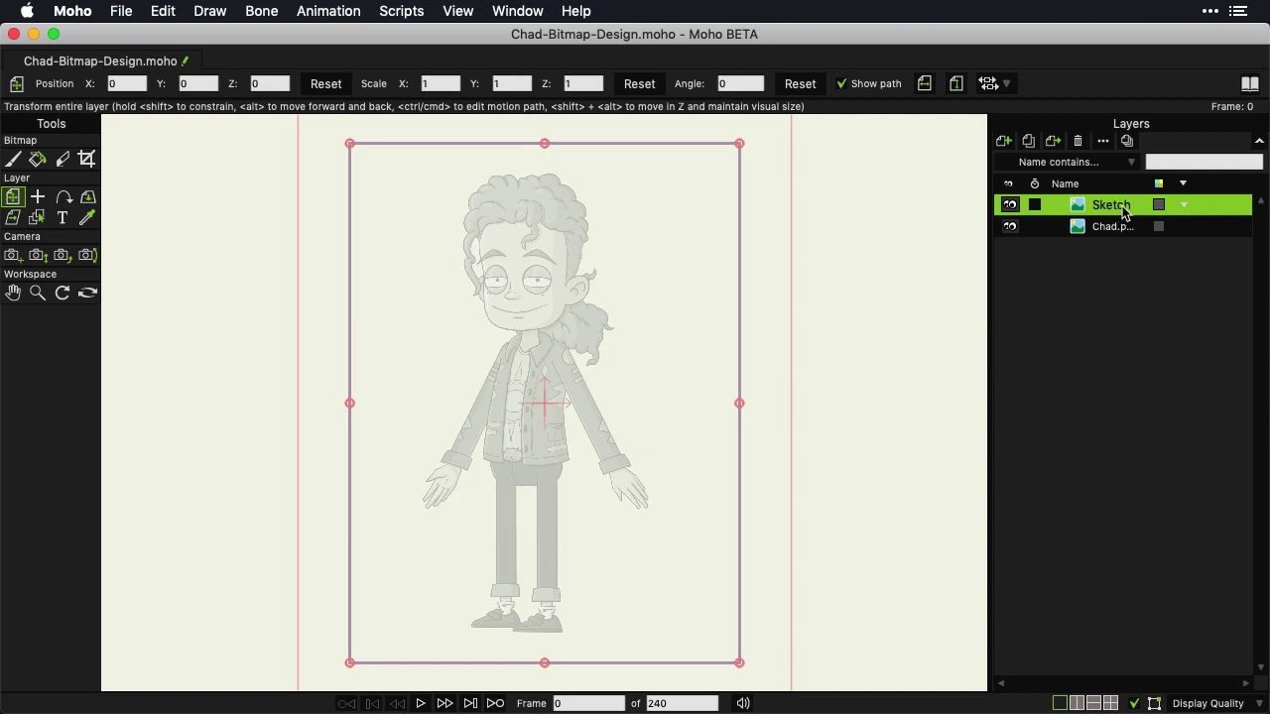
Step: Try the bitmap Fill, Eraser and Crop tools, settle on the Brush, and open the brush library
click(13, 162)
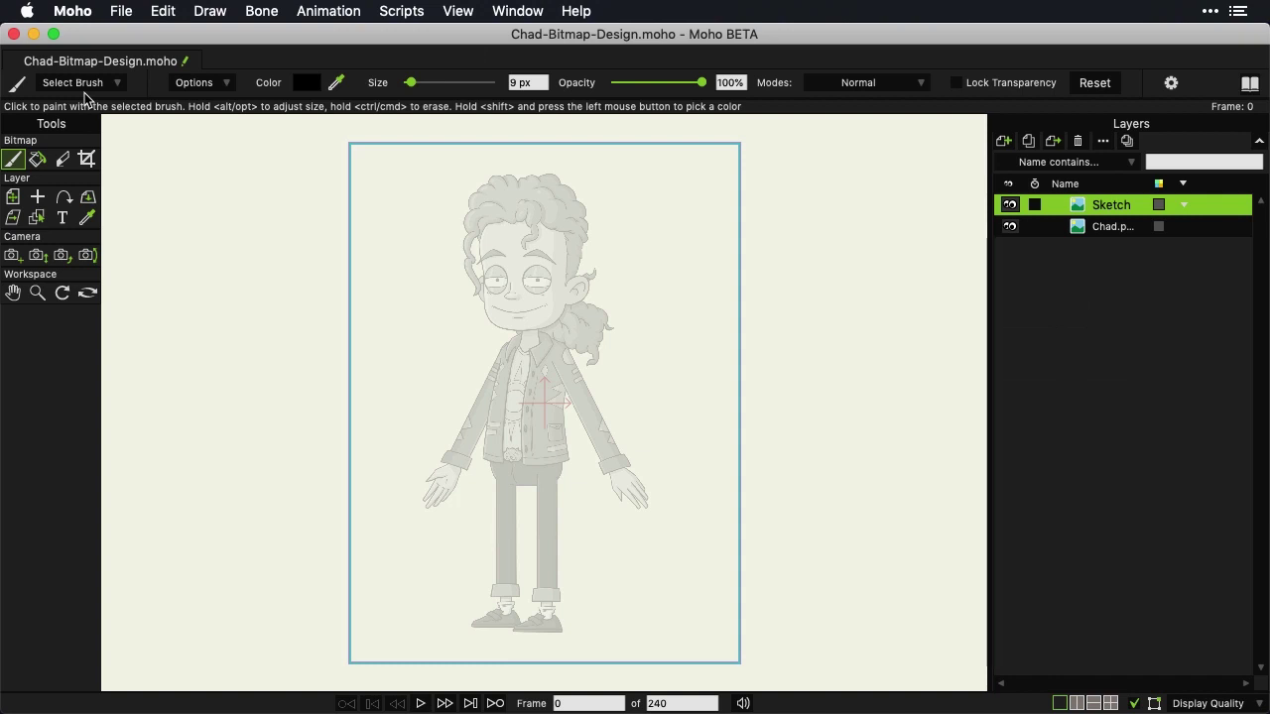
click(39, 161)
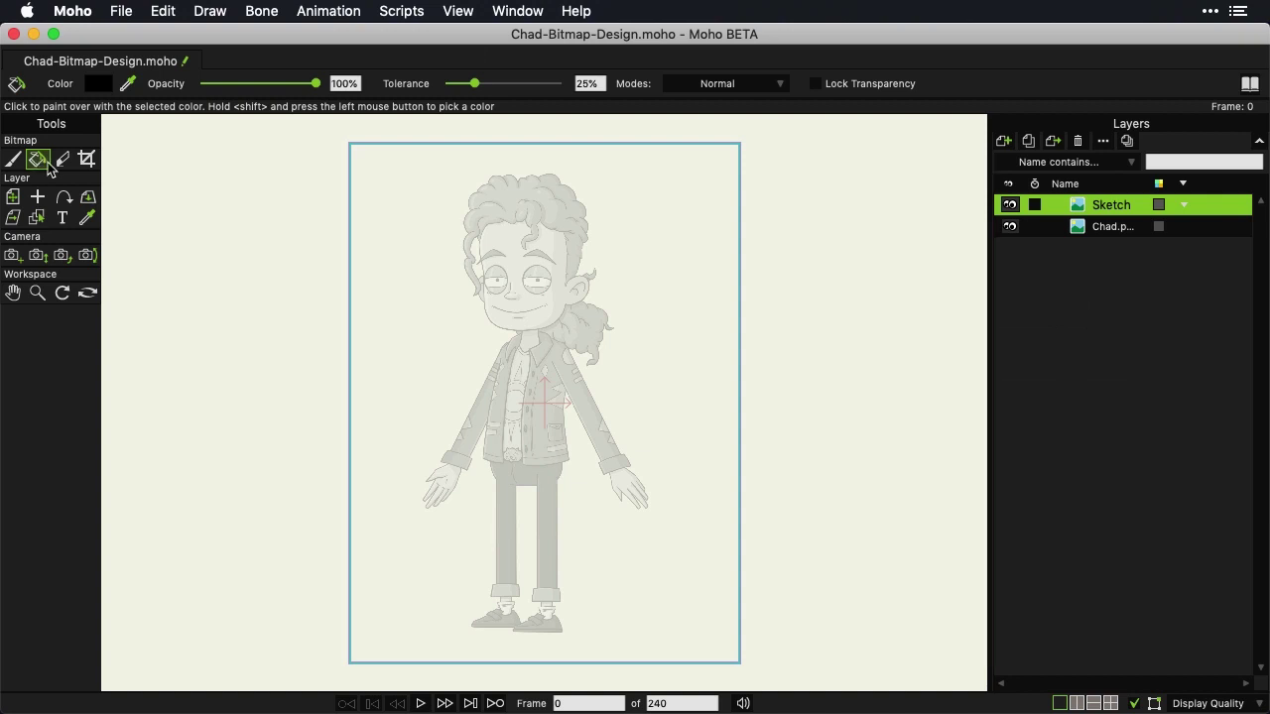
click(62, 159)
click(87, 159)
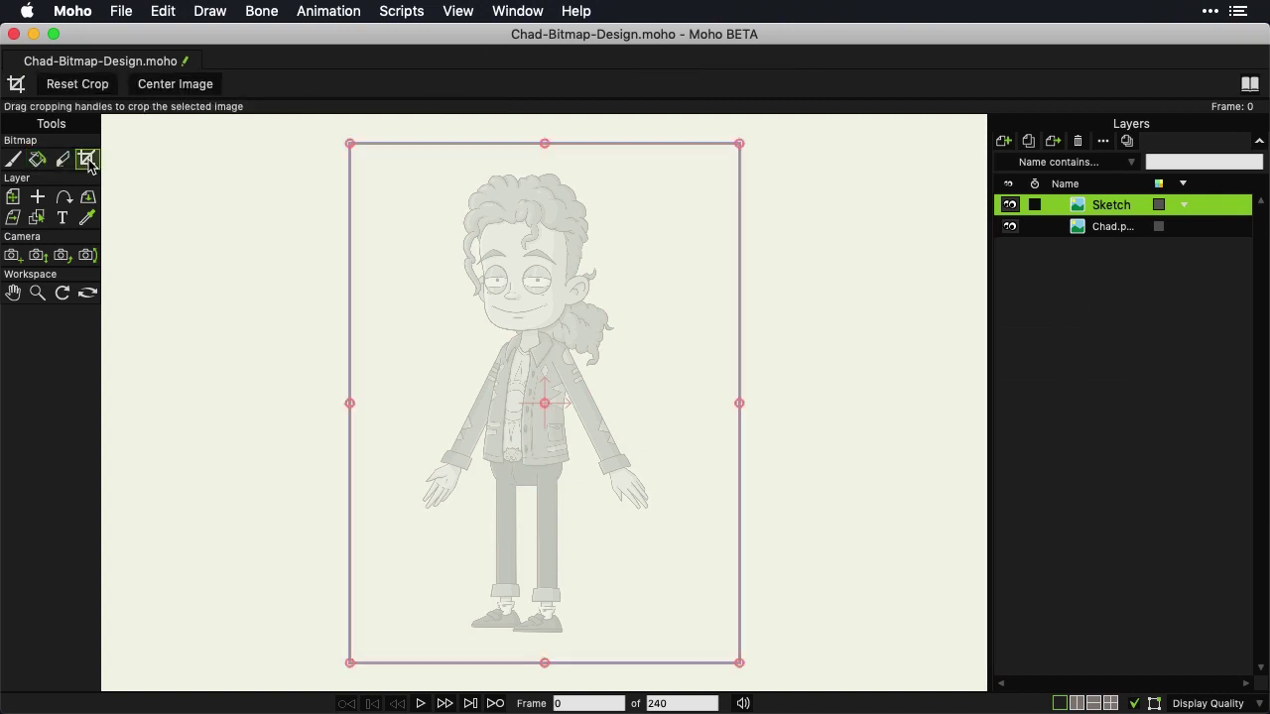
click(63, 160)
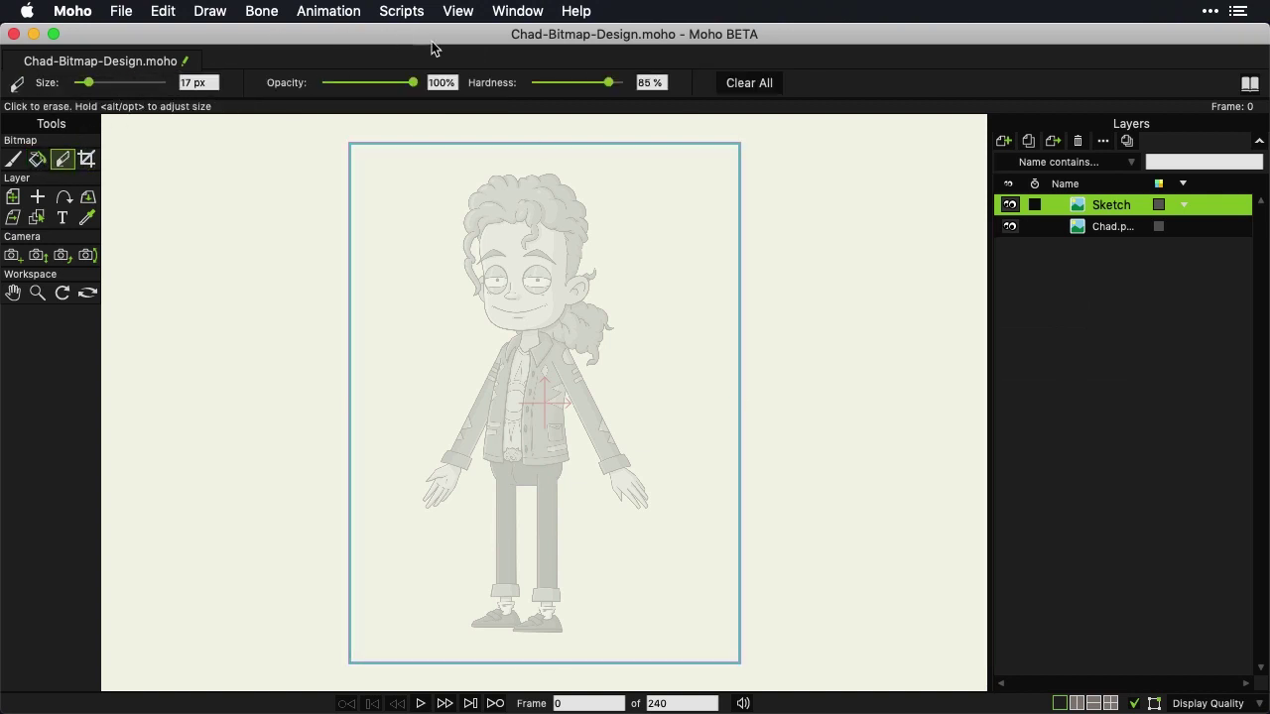
click(37, 161)
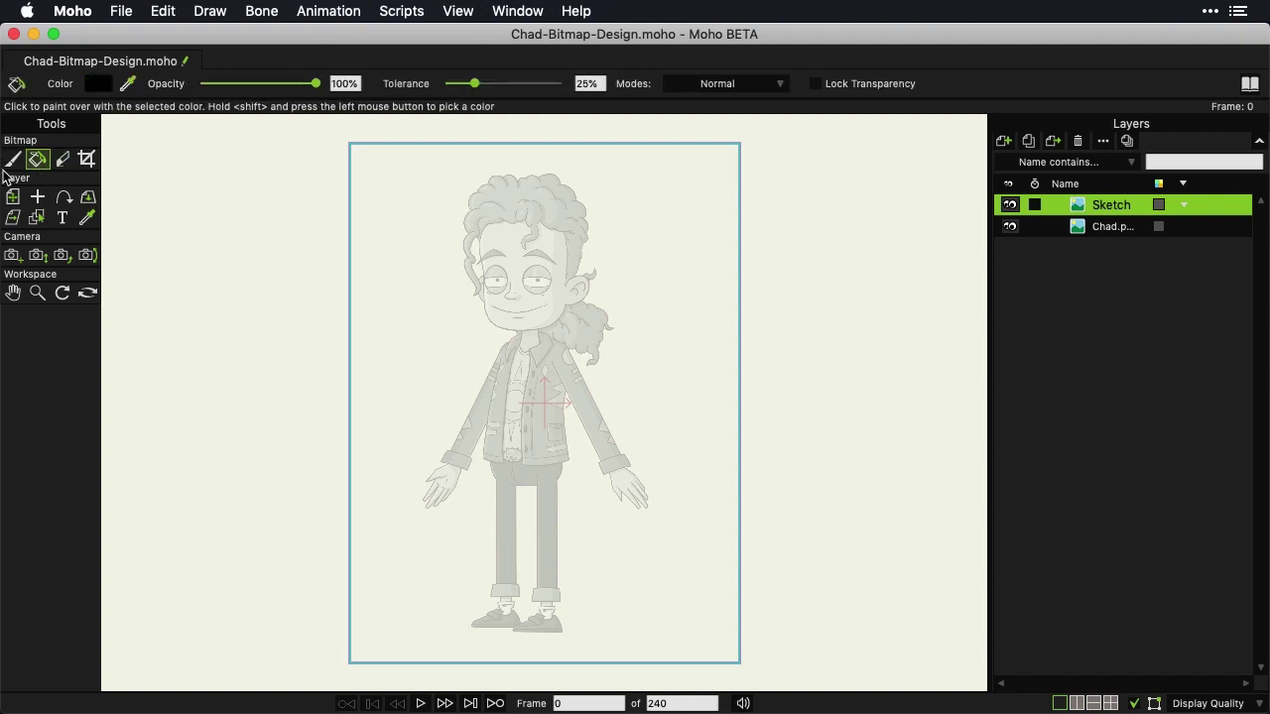
click(13, 161)
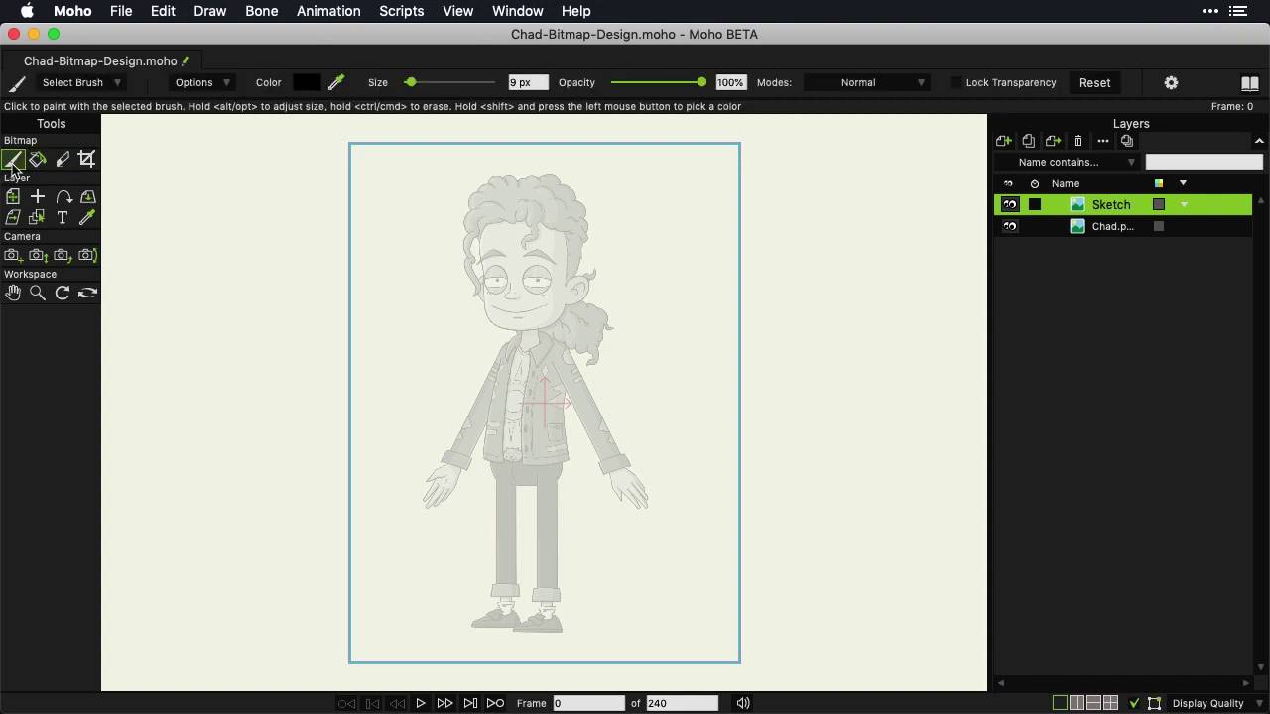
click(106, 82)
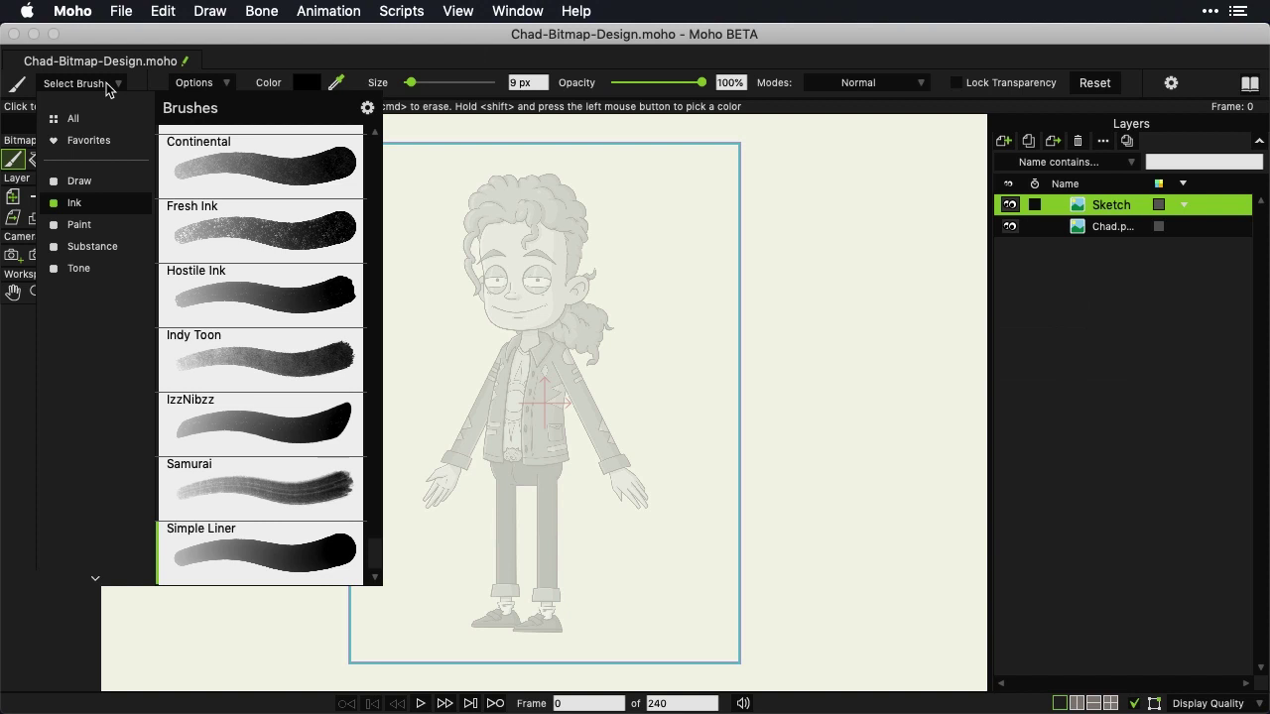
click(77, 183)
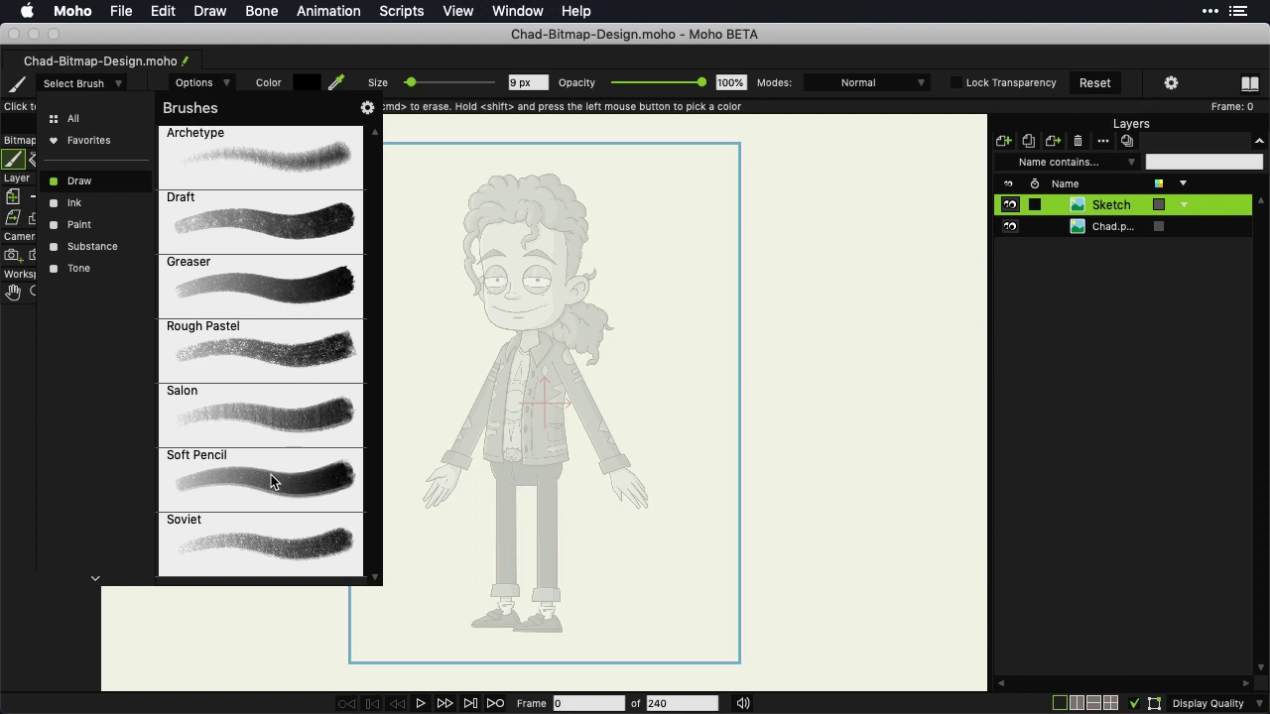
click(87, 251)
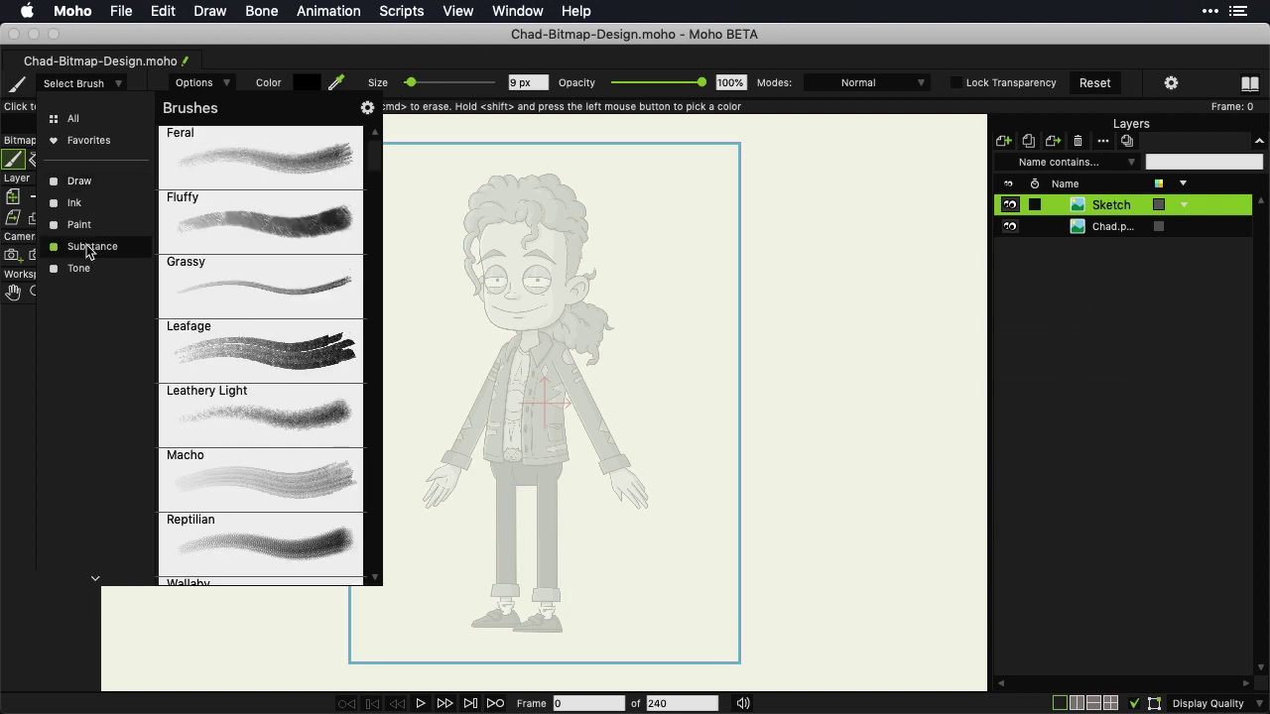
scroll(310, 418, down, 3)
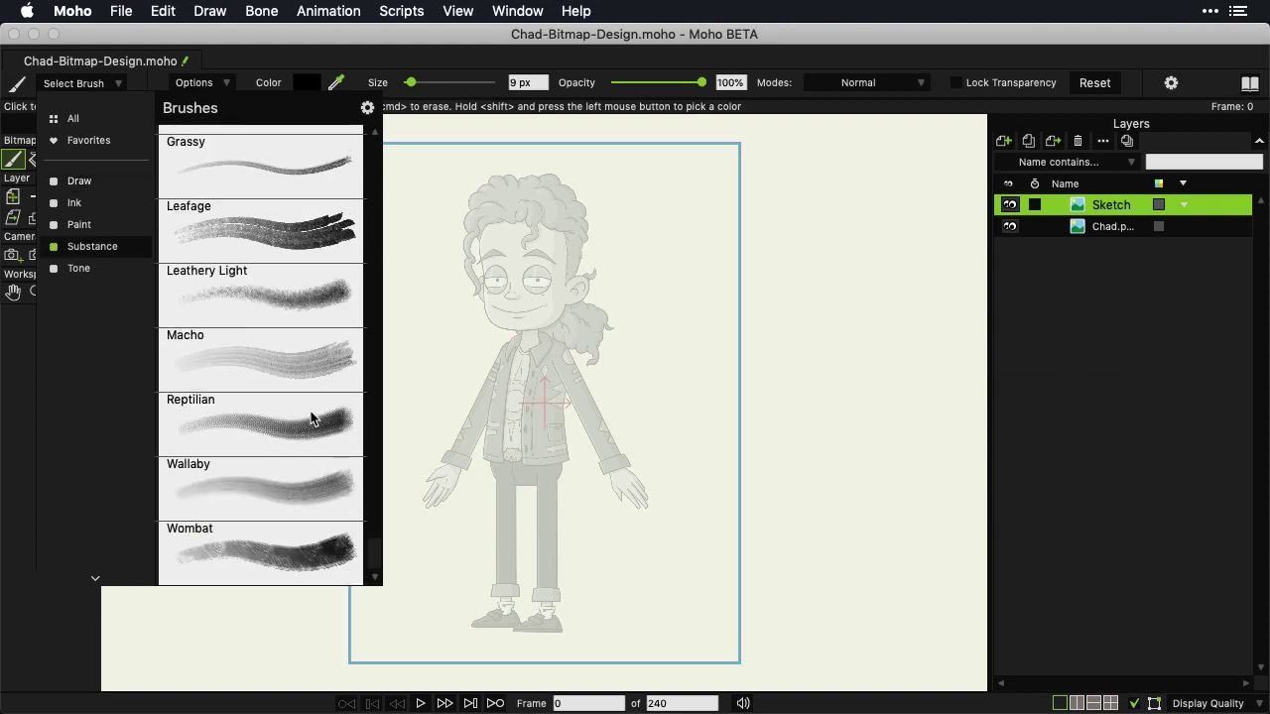
scroll(311, 417, up, 3)
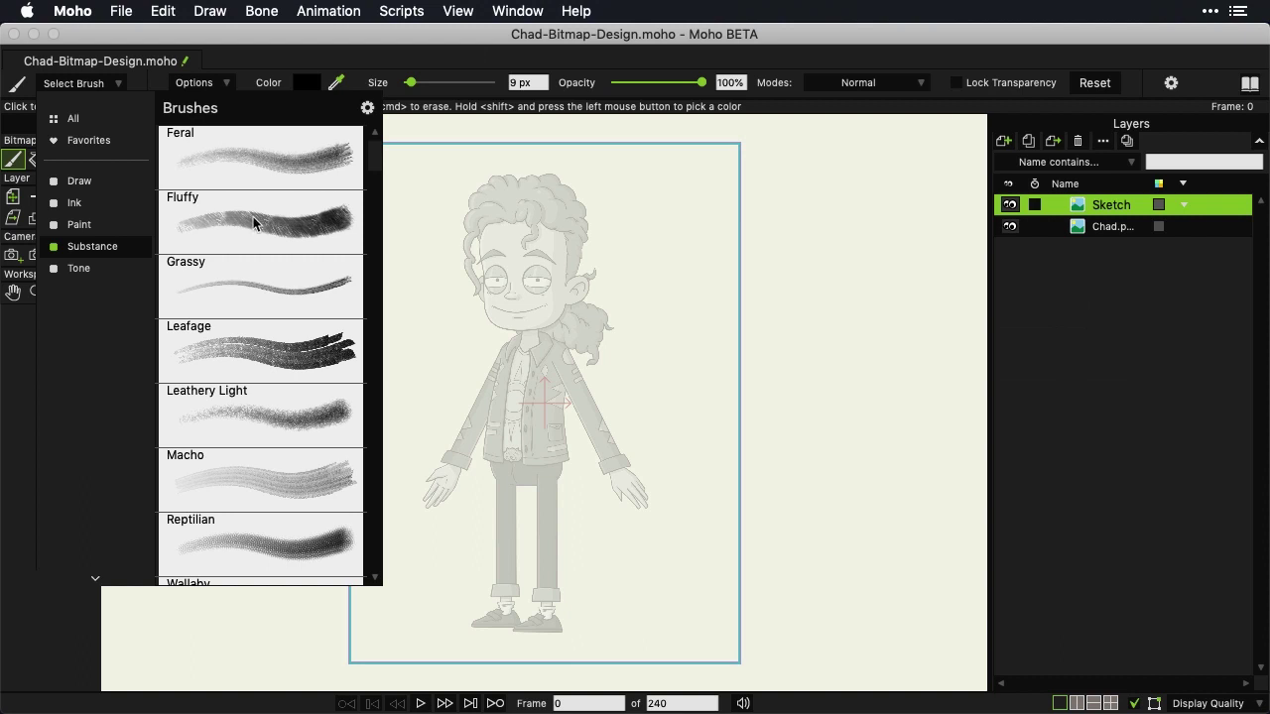
click(100, 276)
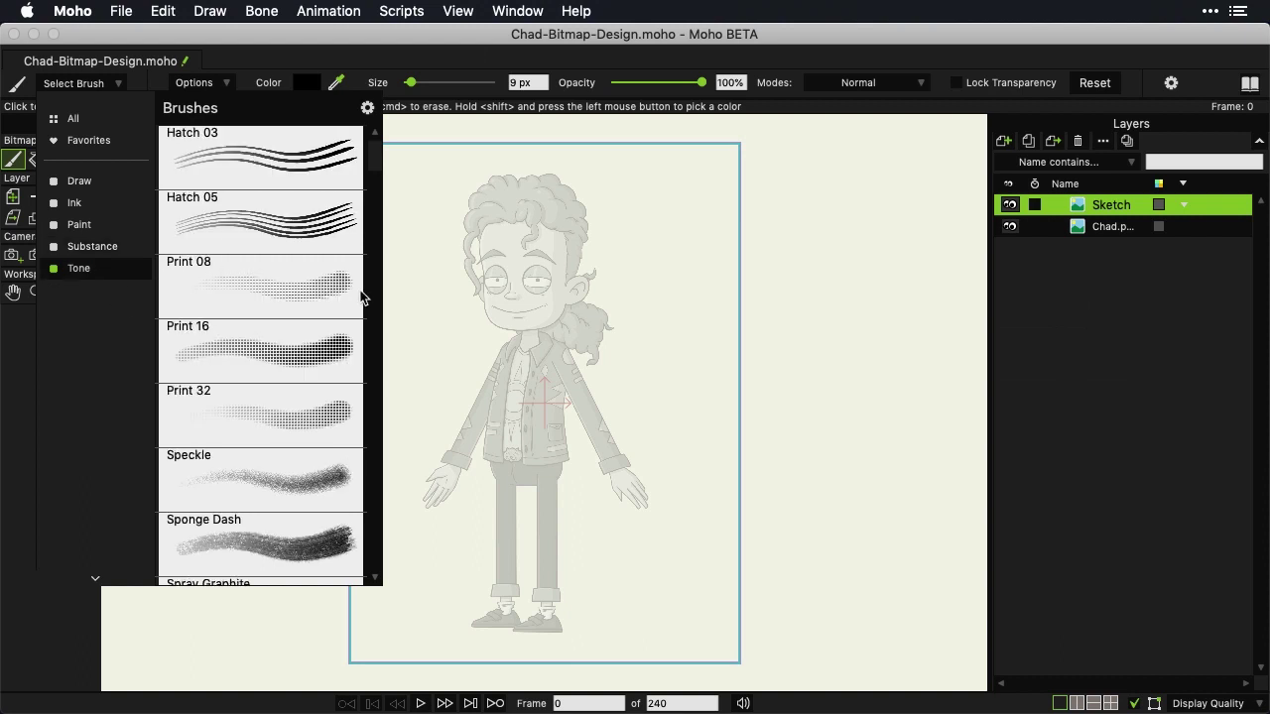
scroll(252, 301, down, 1)
scroll(254, 308, up, 1)
click(825, 41)
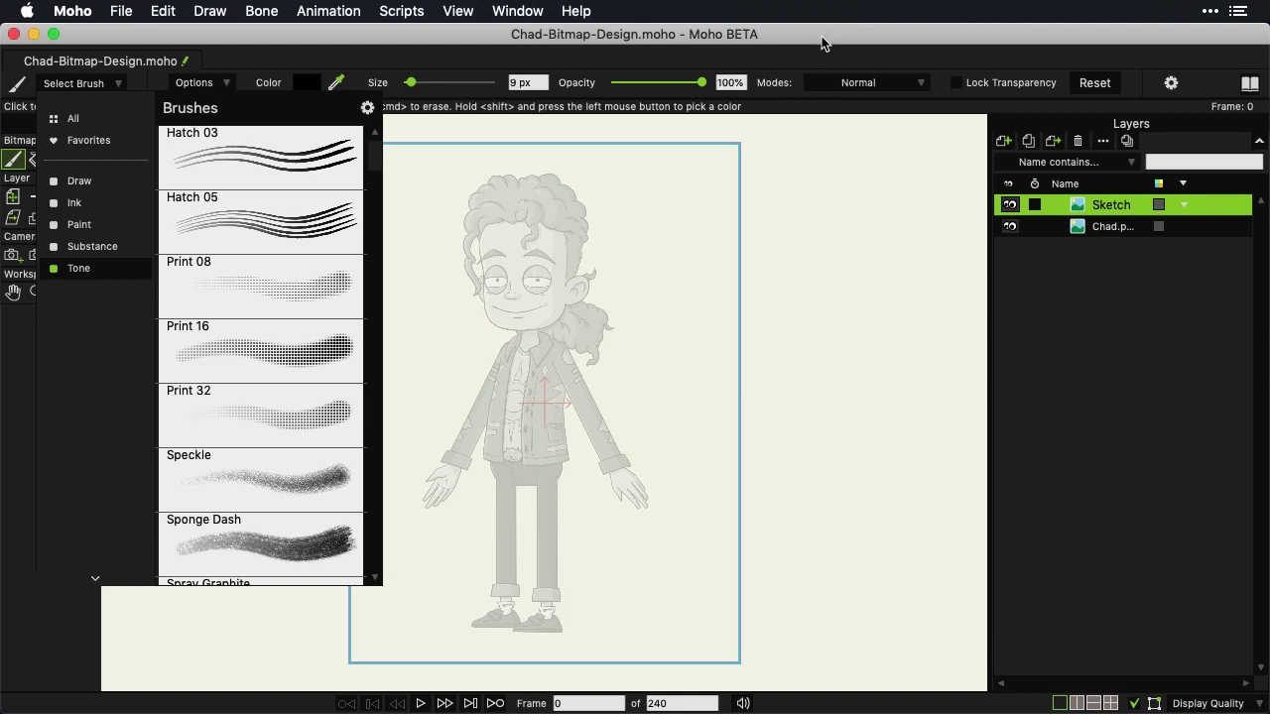
click(1171, 85)
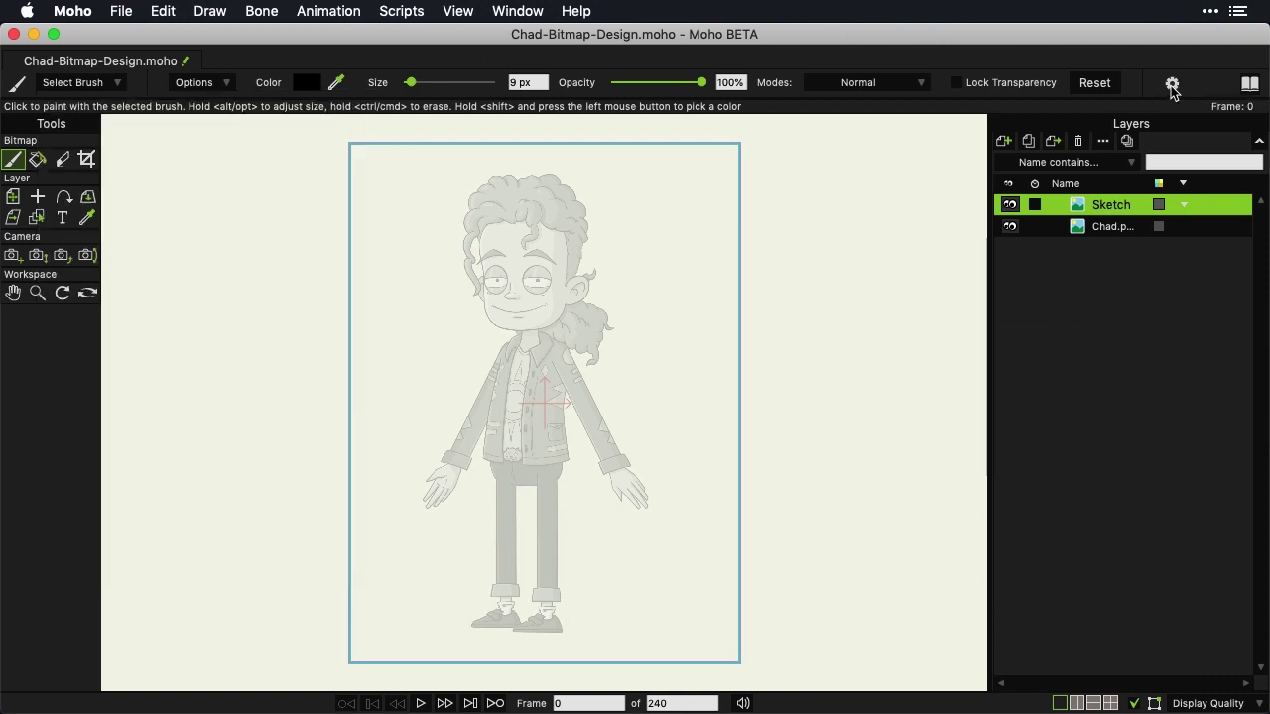
click(1171, 85)
drag(390, 33, 388, 22)
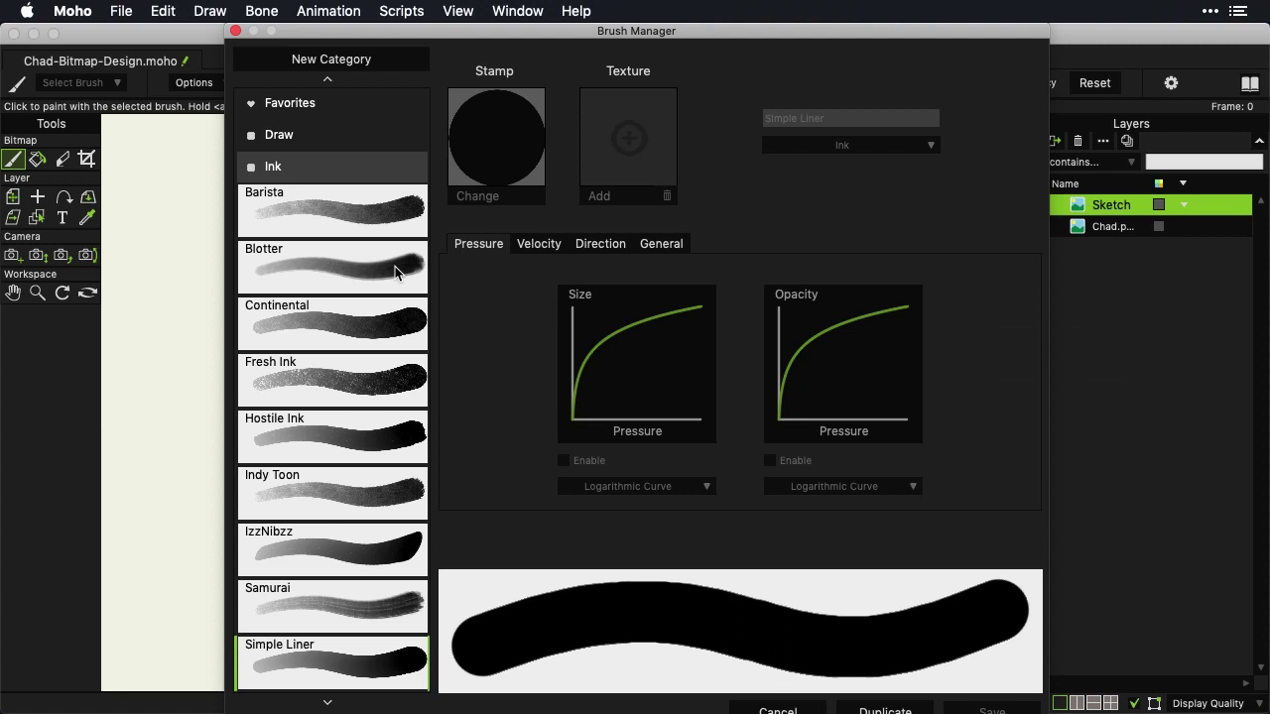
click(545, 243)
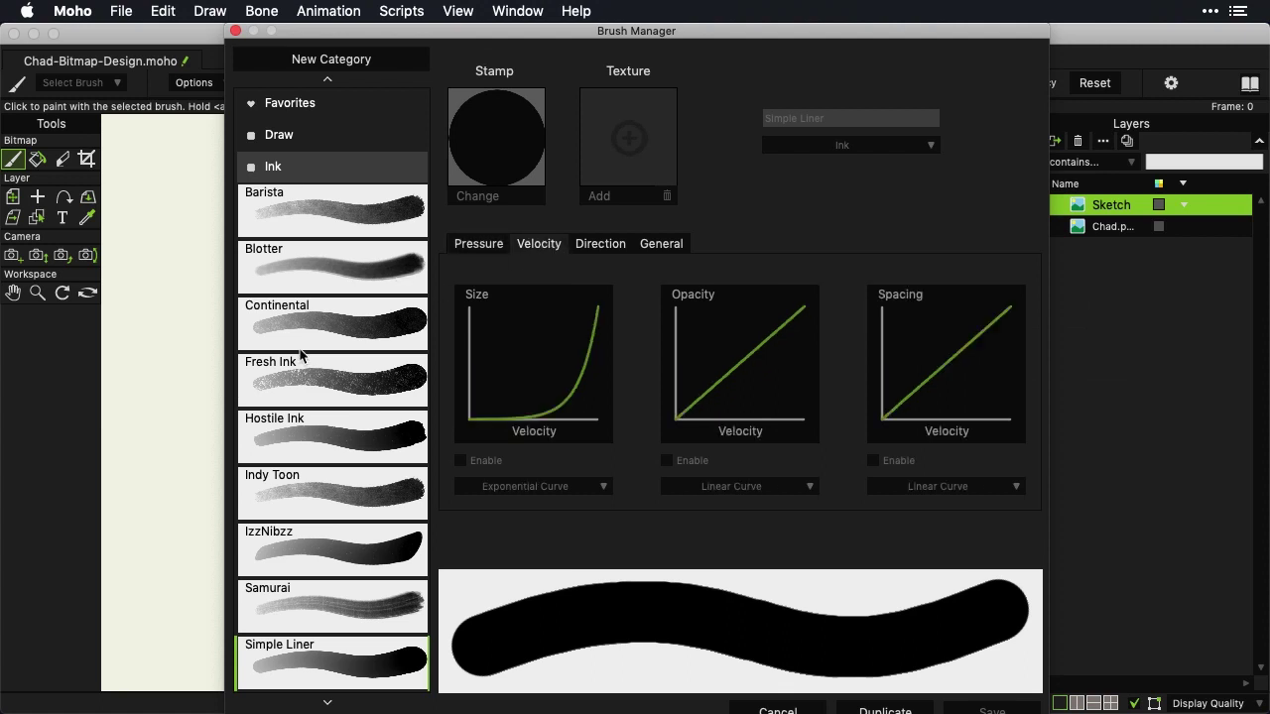
scroll(300, 352, down, 3)
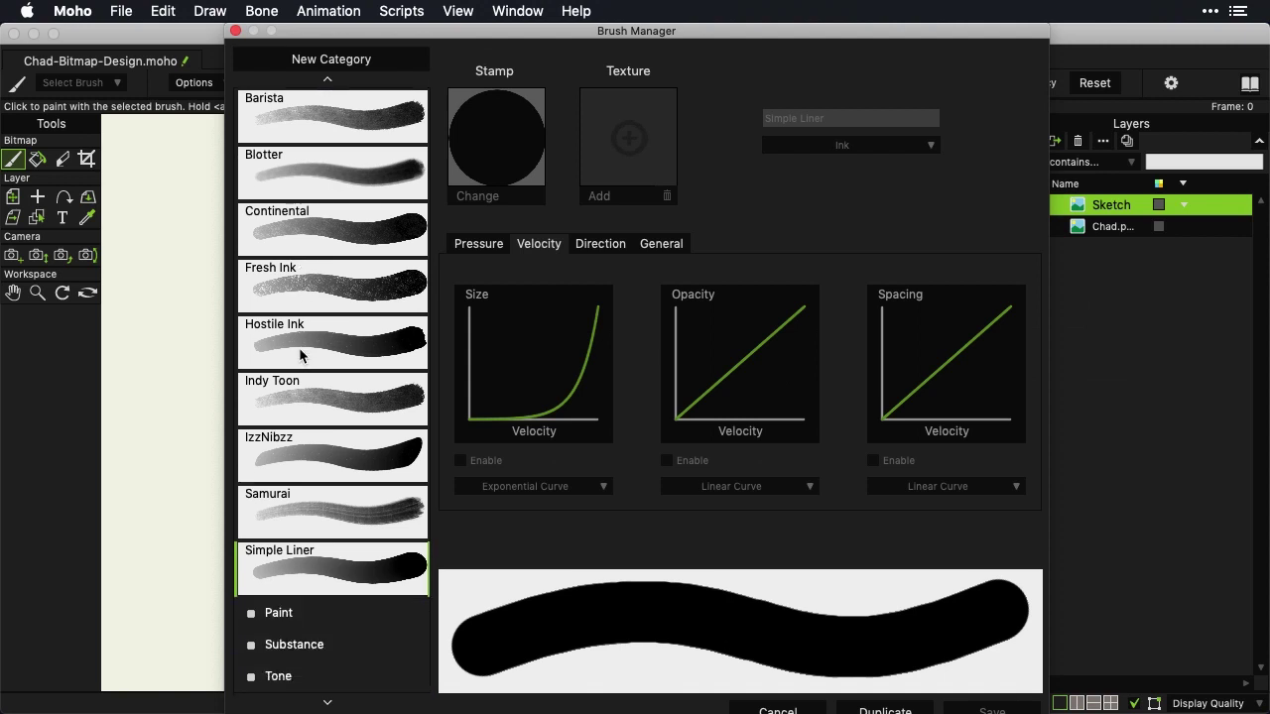
scroll(300, 349, up, 4)
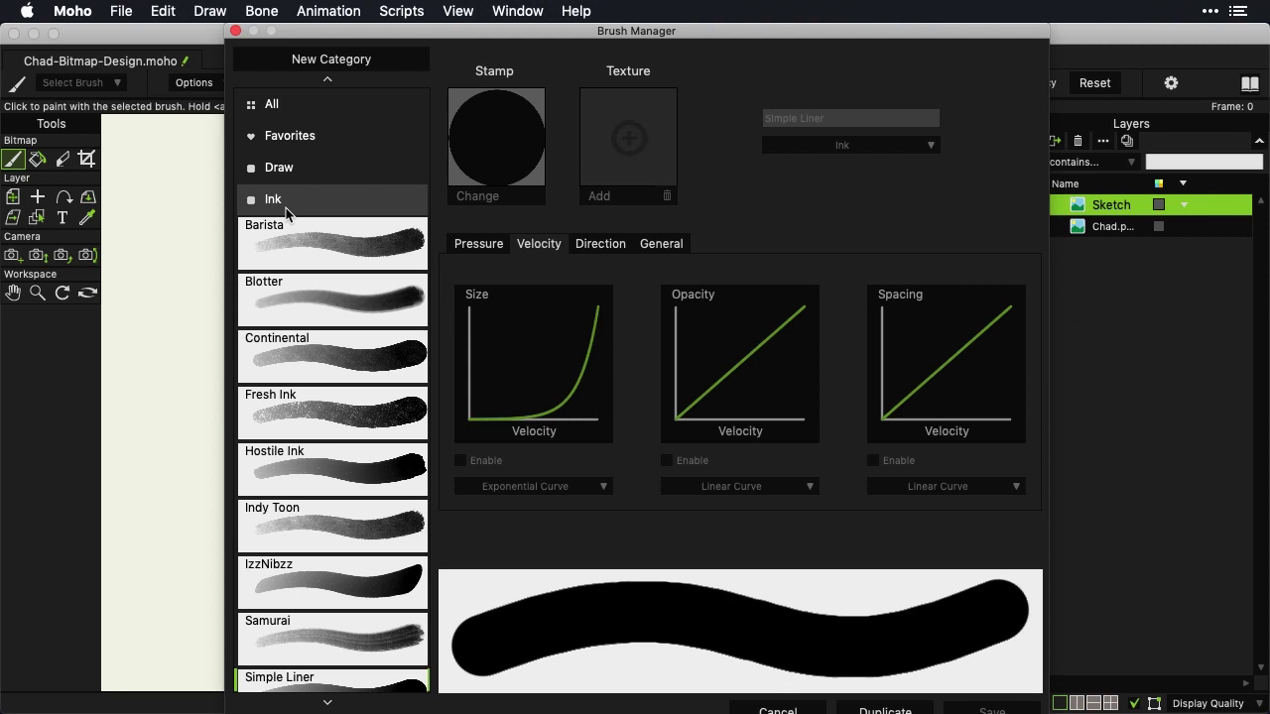
scroll(288, 213, down, 3)
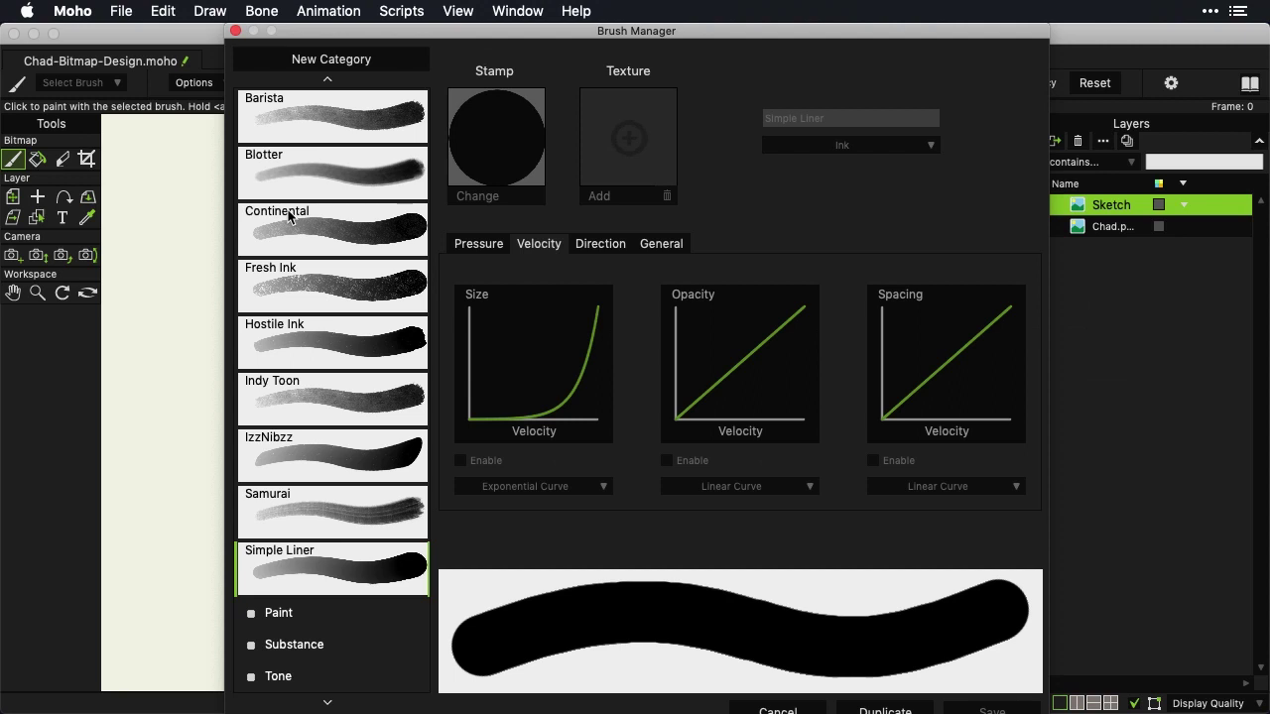
scroll(288, 214, up, 3)
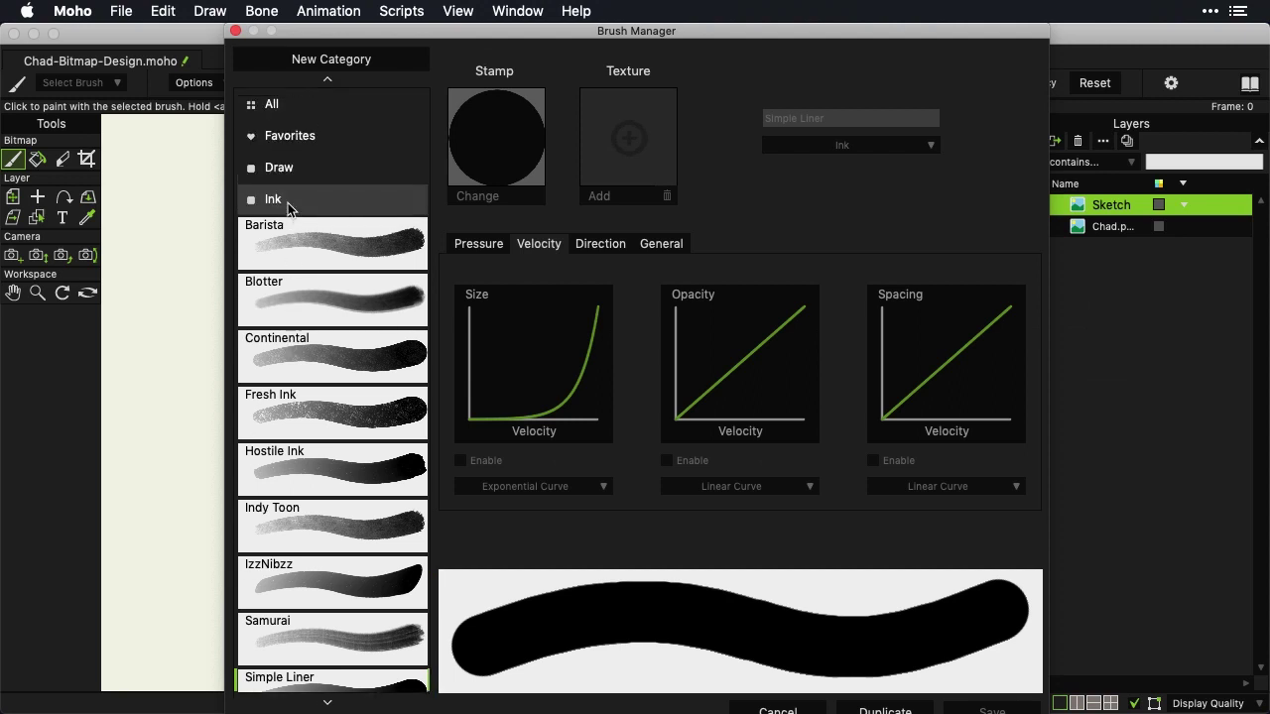
scroll(288, 202, down, 3)
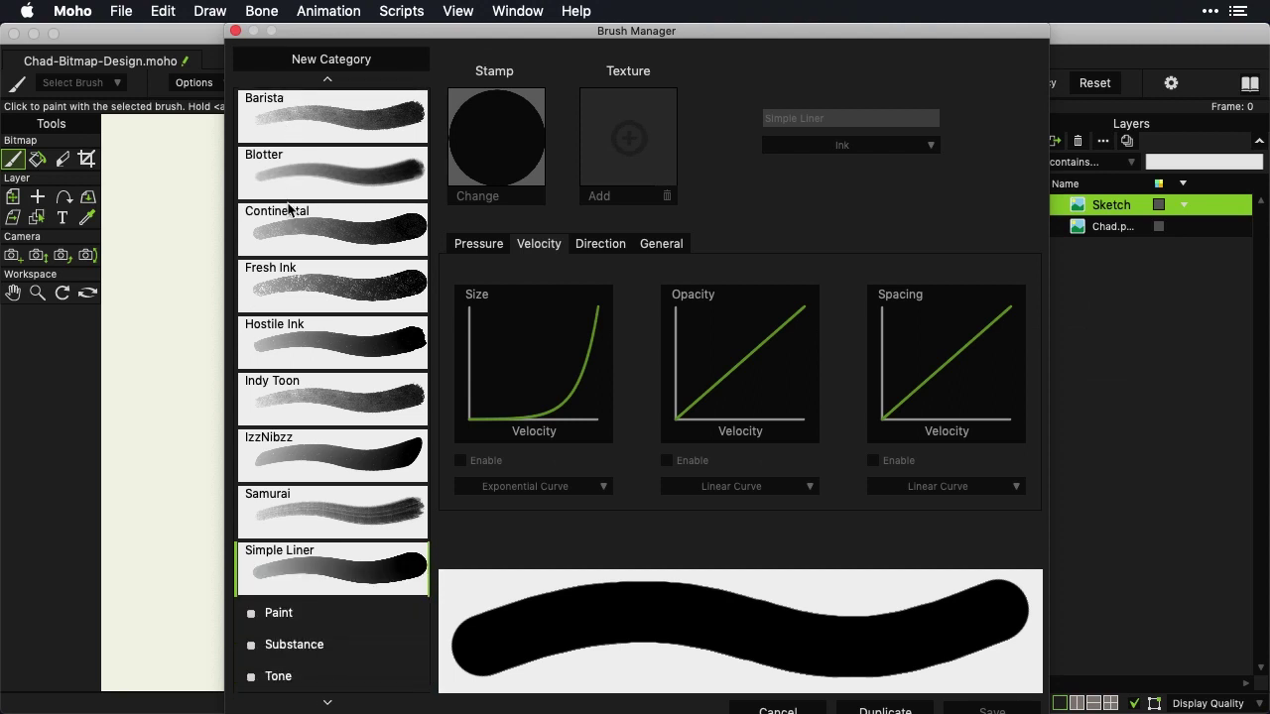
scroll(288, 204, up, 3)
click(286, 168)
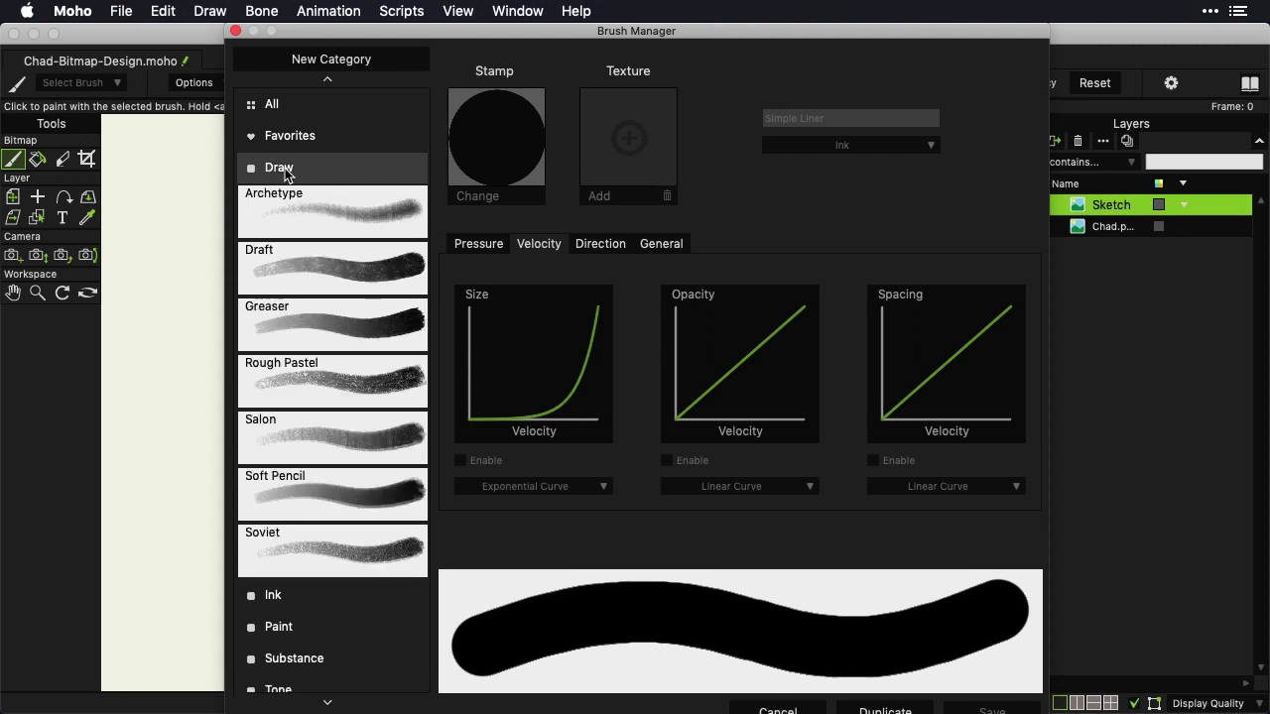
scroll(286, 174, down, 1)
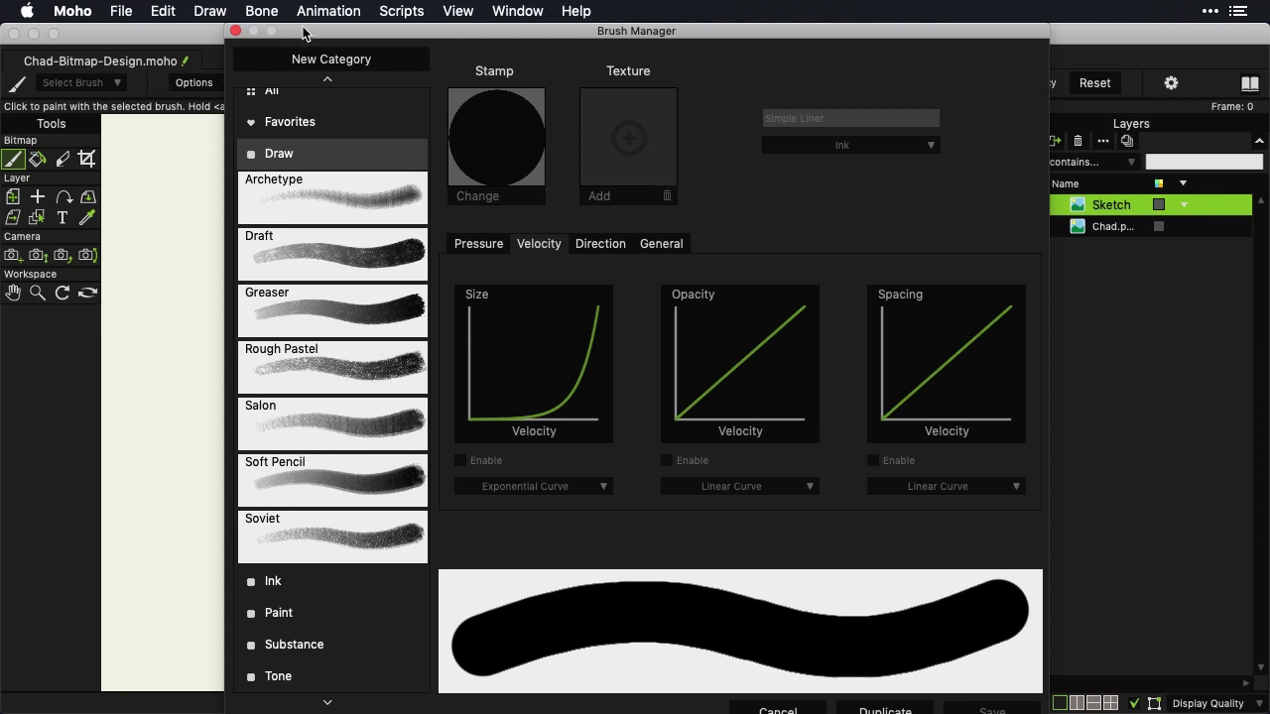
click(235, 30)
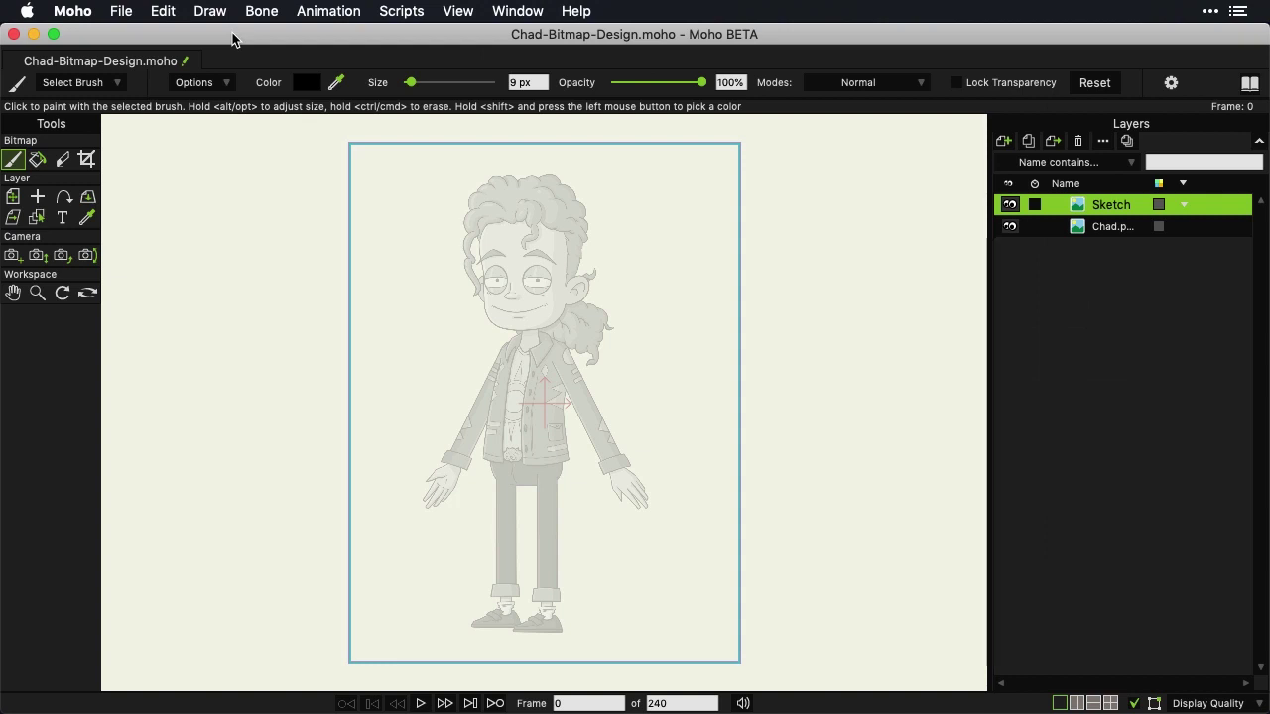
Step: Turn the brush Smoothing option down to zero in the Options dropdown
click(224, 82)
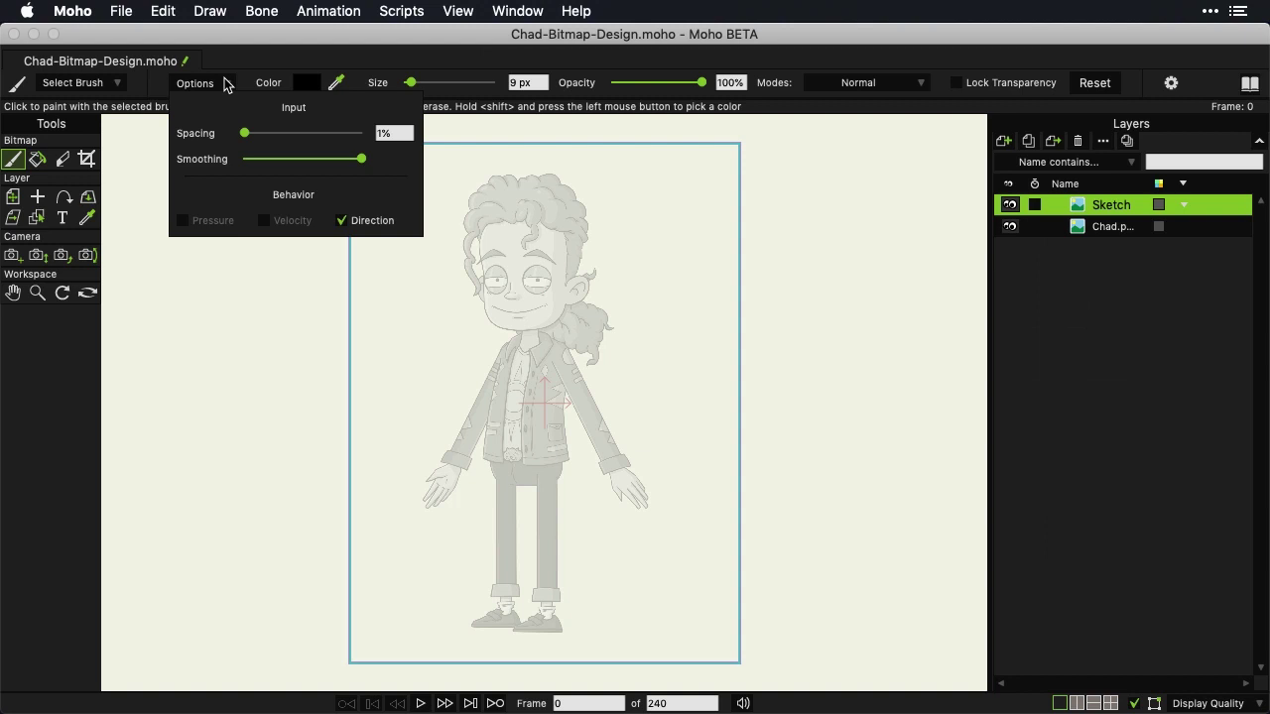
drag(361, 160, 236, 174)
click(409, 84)
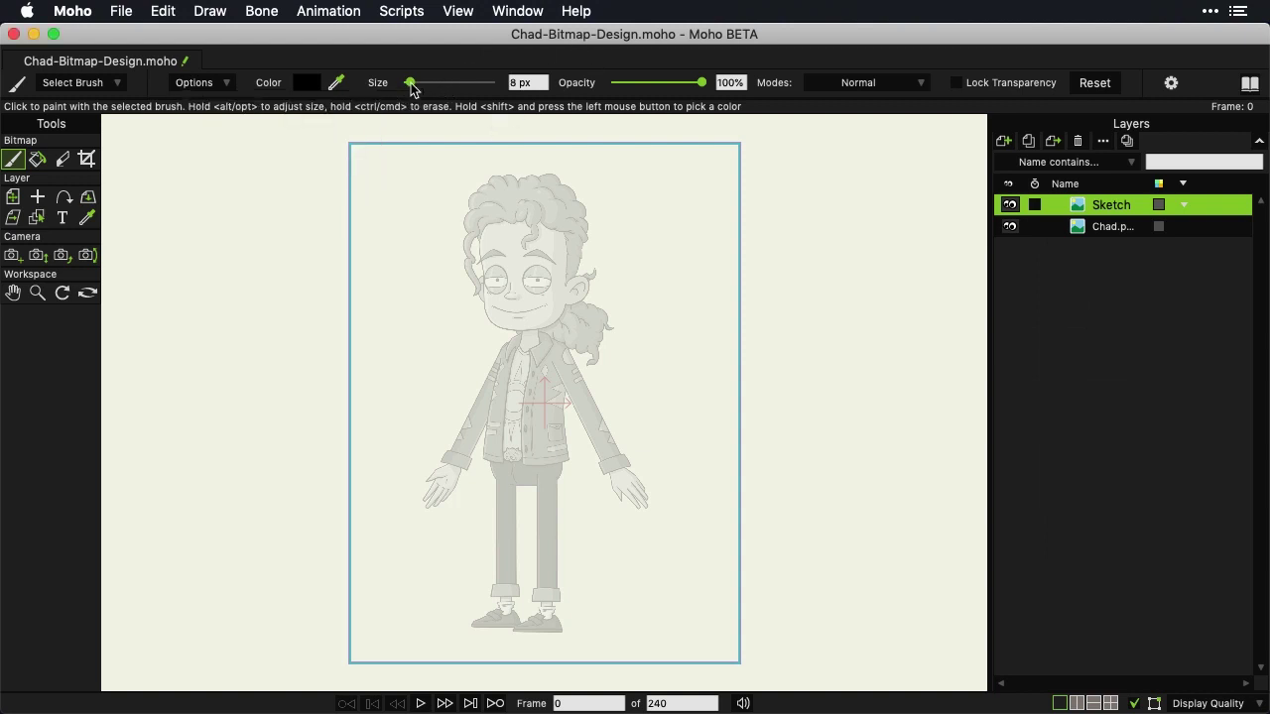
Step: Paint an 11 px test stroke beside the head, then return to 8 px and undo it
drag(411, 85, 415, 85)
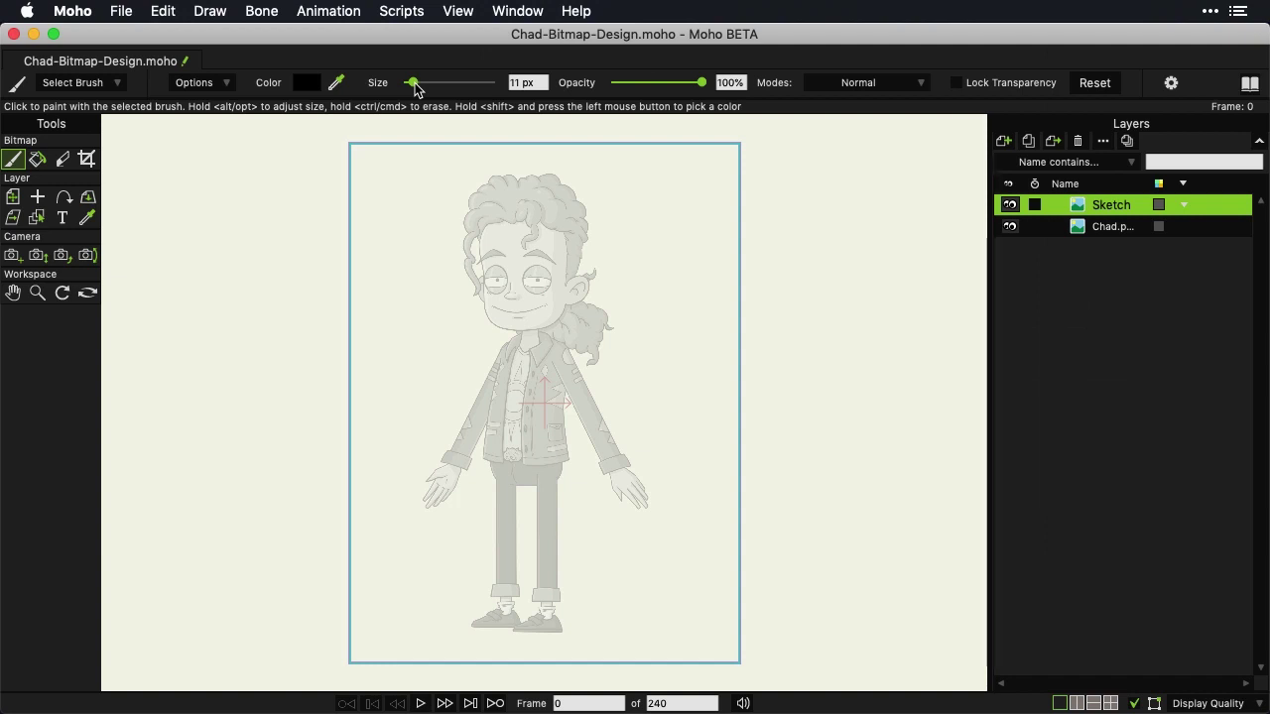
mouse_move(635, 222)
mouse_down()
mouse_move(638, 297)
mouse_move(652, 244)
mouse_move(669, 278)
mouse_up()
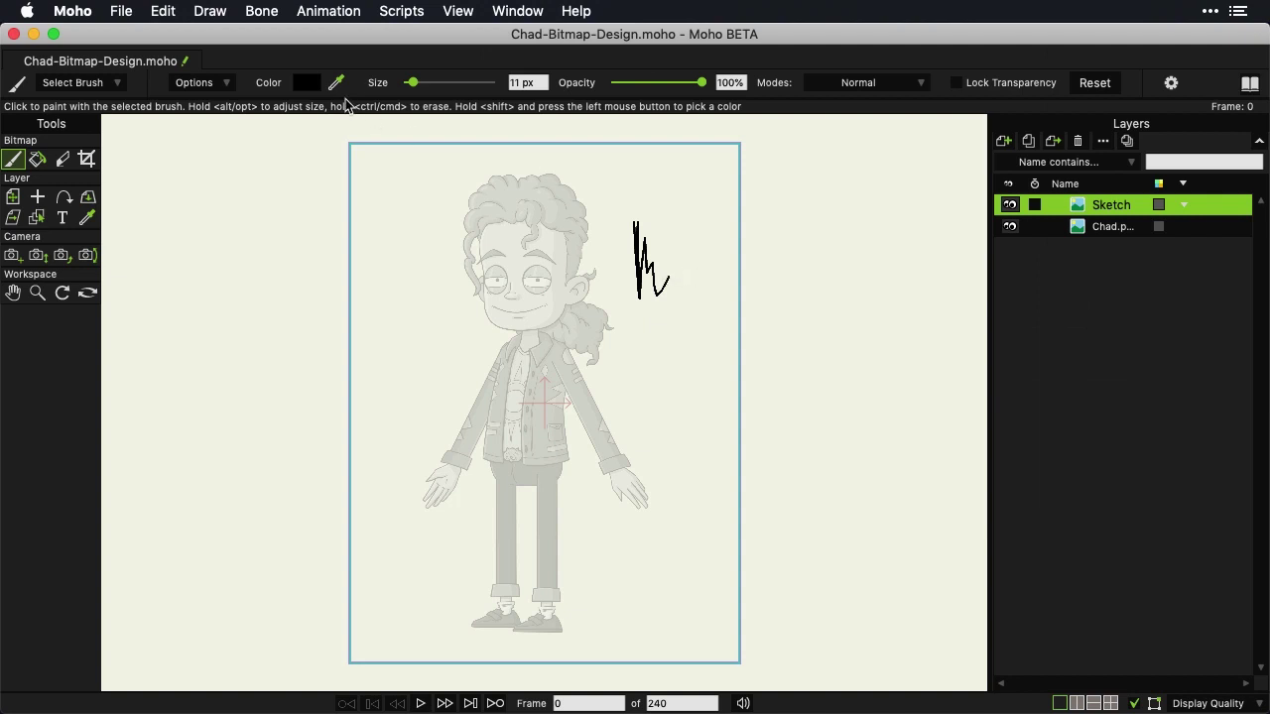
drag(412, 83, 408, 84)
key(super+z)
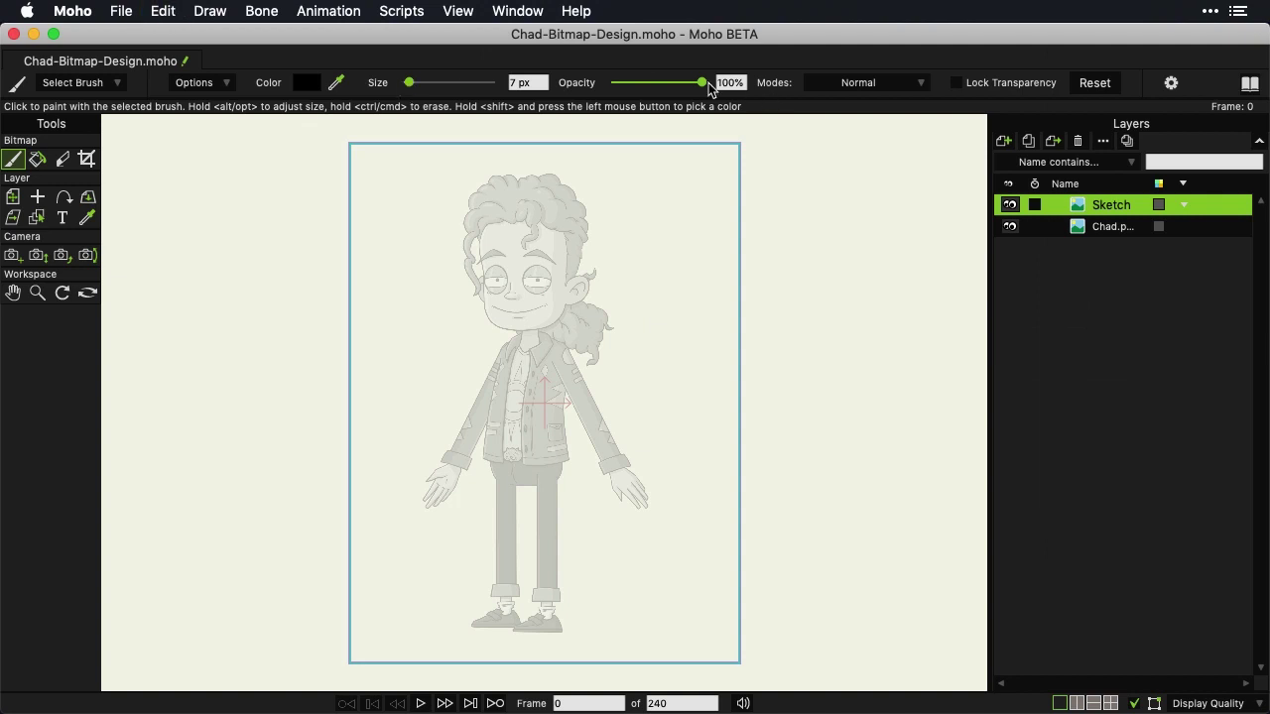
Step: Lower the brush opacity to 49%, keeping the Normal blend mode
drag(695, 81, 660, 87)
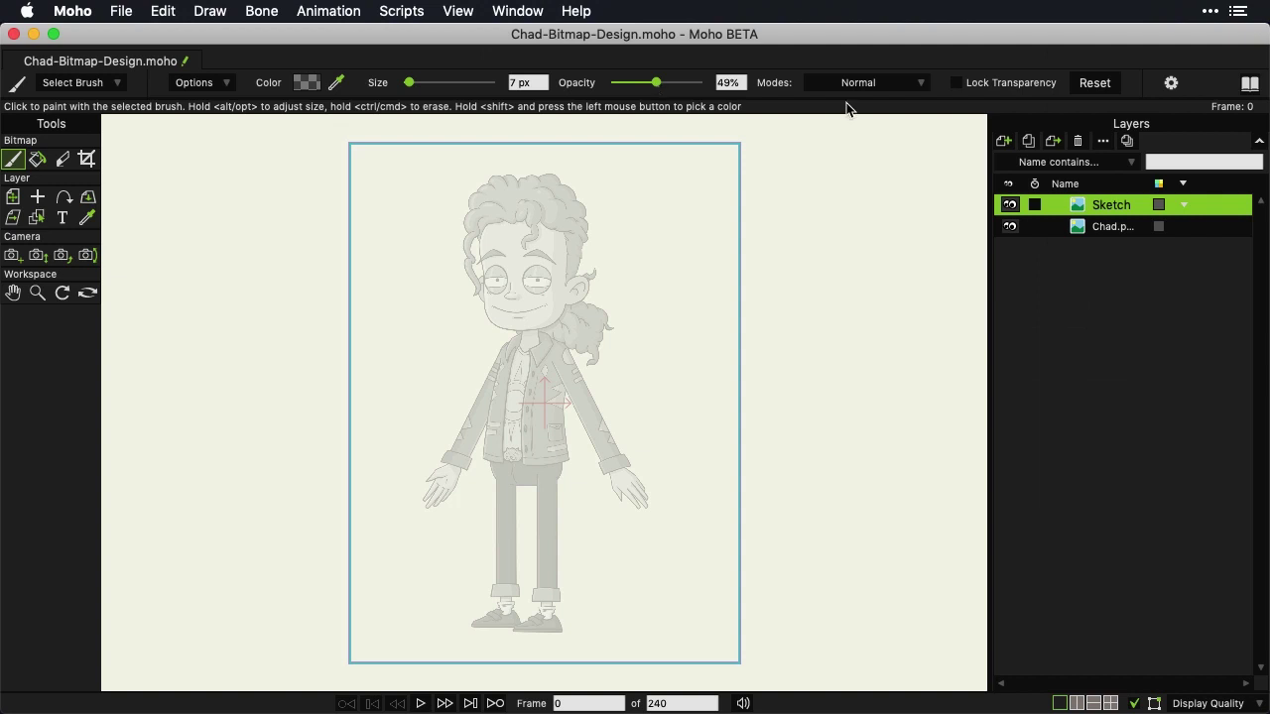
click(920, 87)
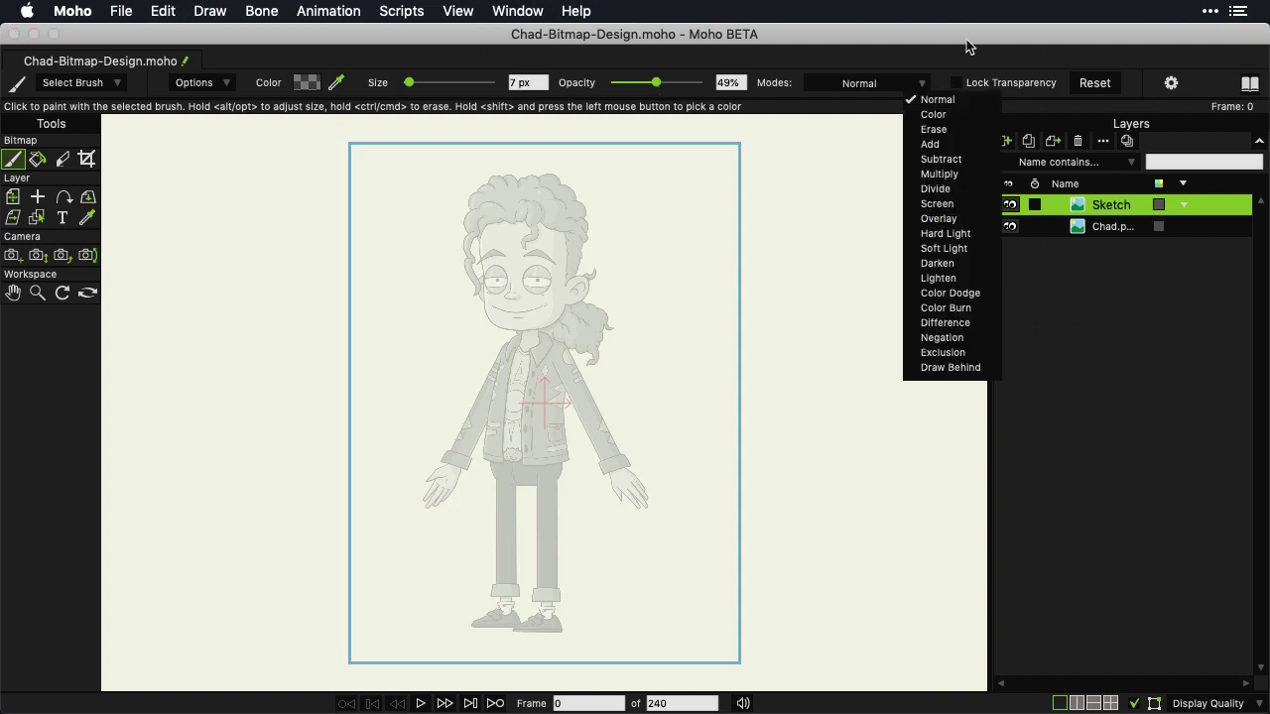
click(1014, 52)
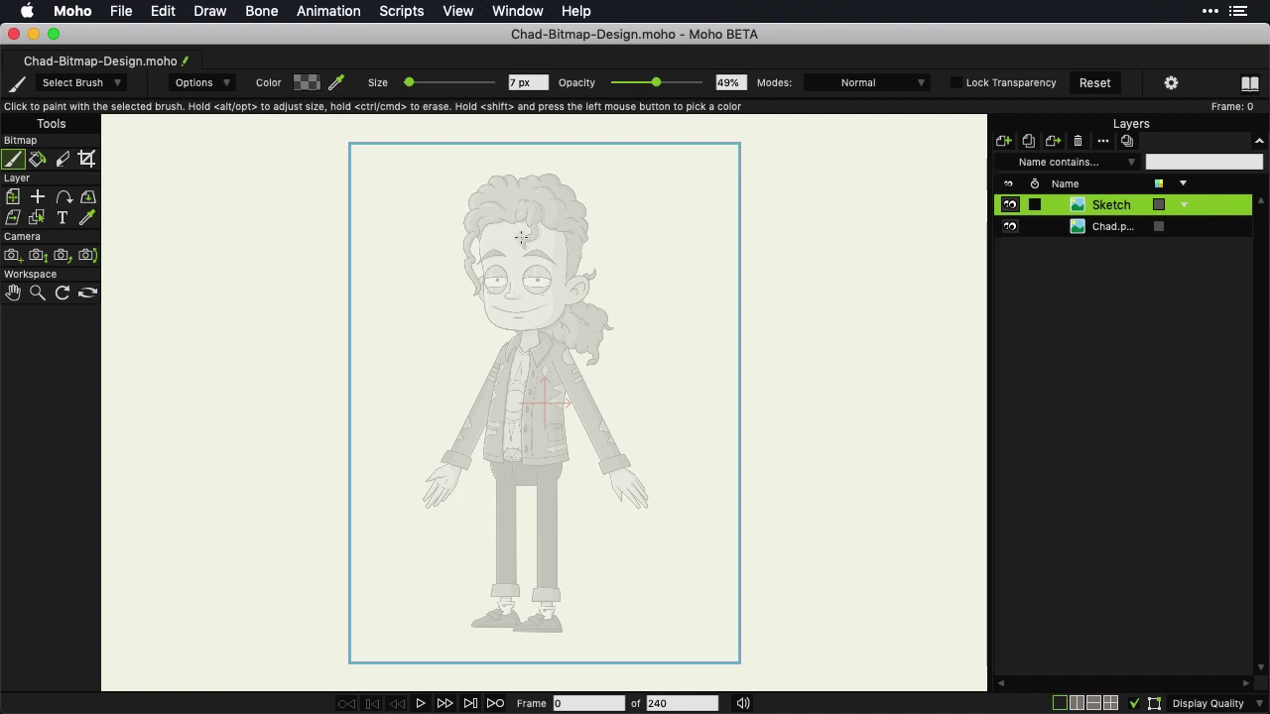
Step: Zoom into the head and draw the left side, chin and right cheek of the outline
scroll(520, 238, up, 5)
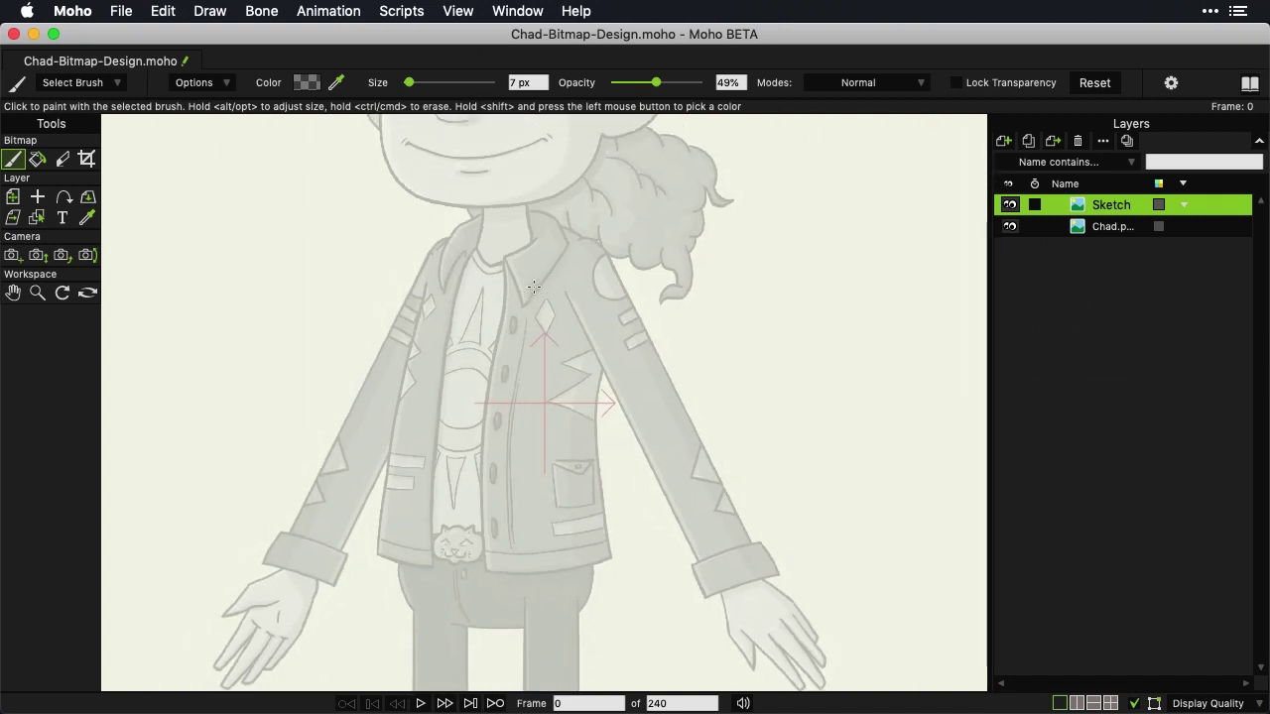
scroll(534, 286, up, 5)
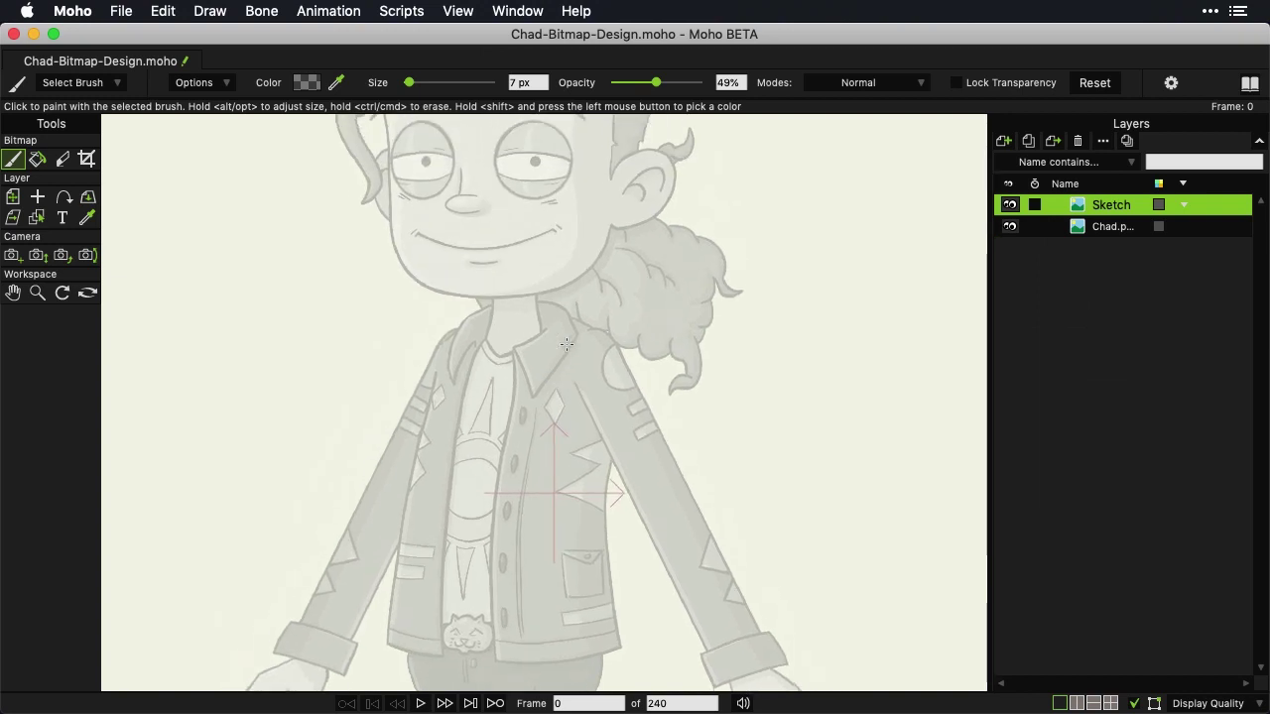
scroll(557, 395, up, 3)
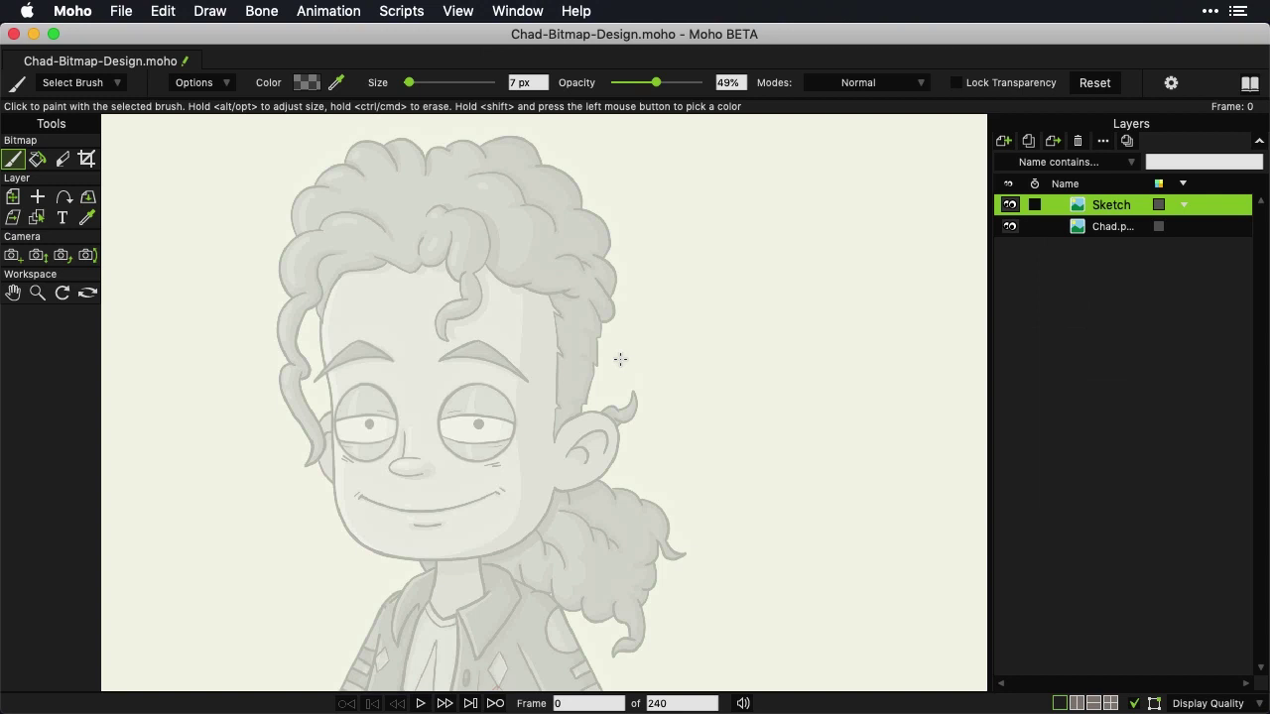
mouse_move(359, 262)
mouse_down()
mouse_move(320, 333)
mouse_move(321, 320)
mouse_move(339, 514)
mouse_move(333, 490)
mouse_move(360, 547)
mouse_move(342, 519)
mouse_move(381, 558)
mouse_move(353, 535)
mouse_move(452, 556)
mouse_up()
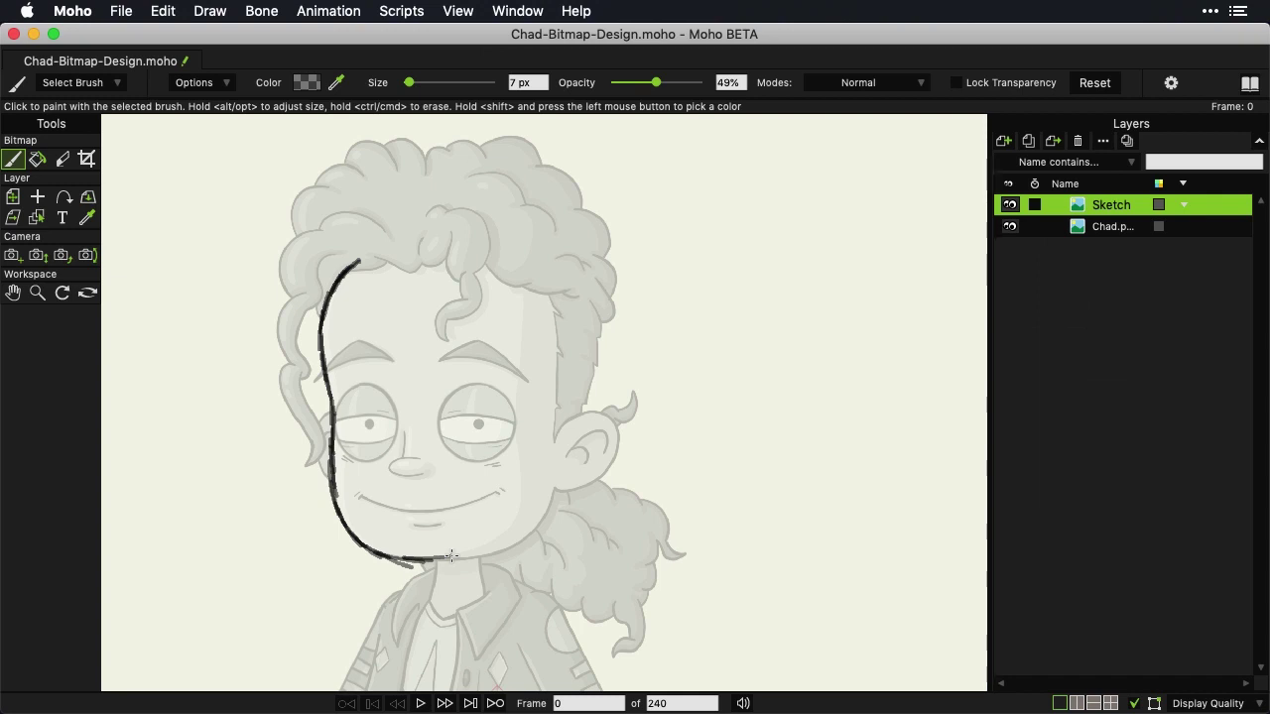
mouse_move(451, 556)
mouse_down()
mouse_move(509, 545)
mouse_move(491, 554)
mouse_move(538, 519)
mouse_move(523, 540)
mouse_move(554, 481)
mouse_up()
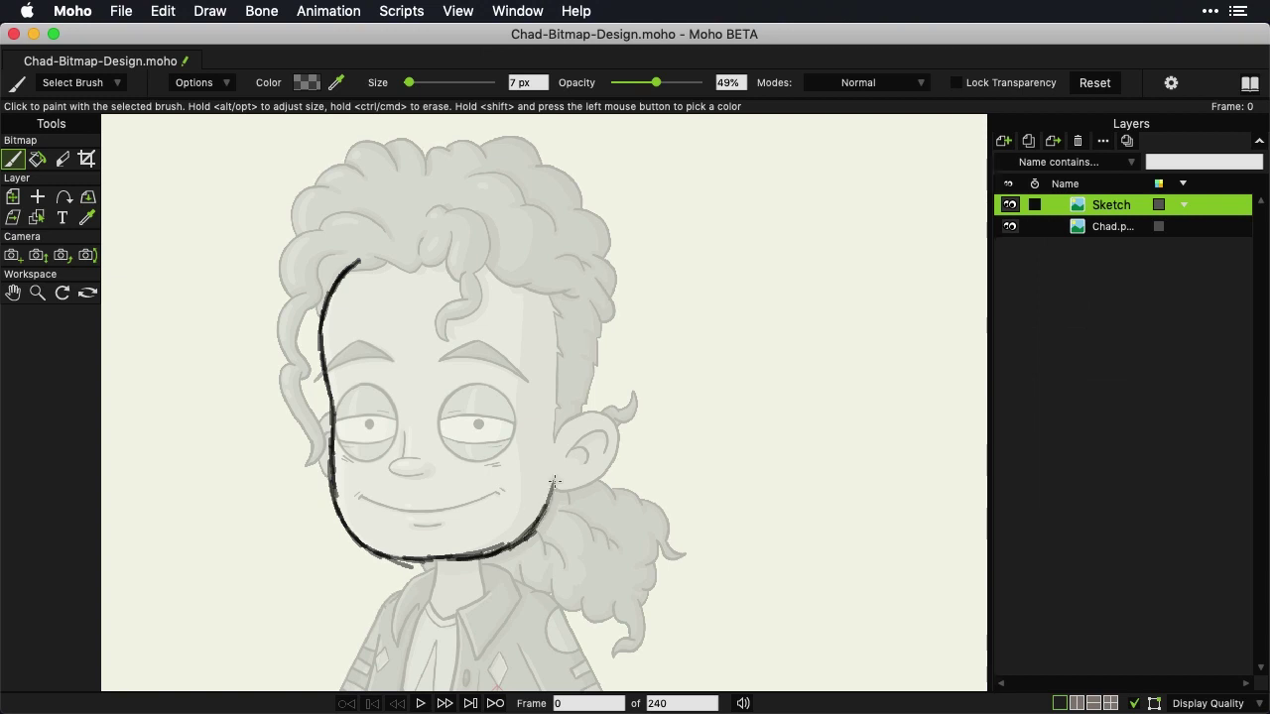
drag(554, 481, 562, 349)
drag(561, 349, 561, 293)
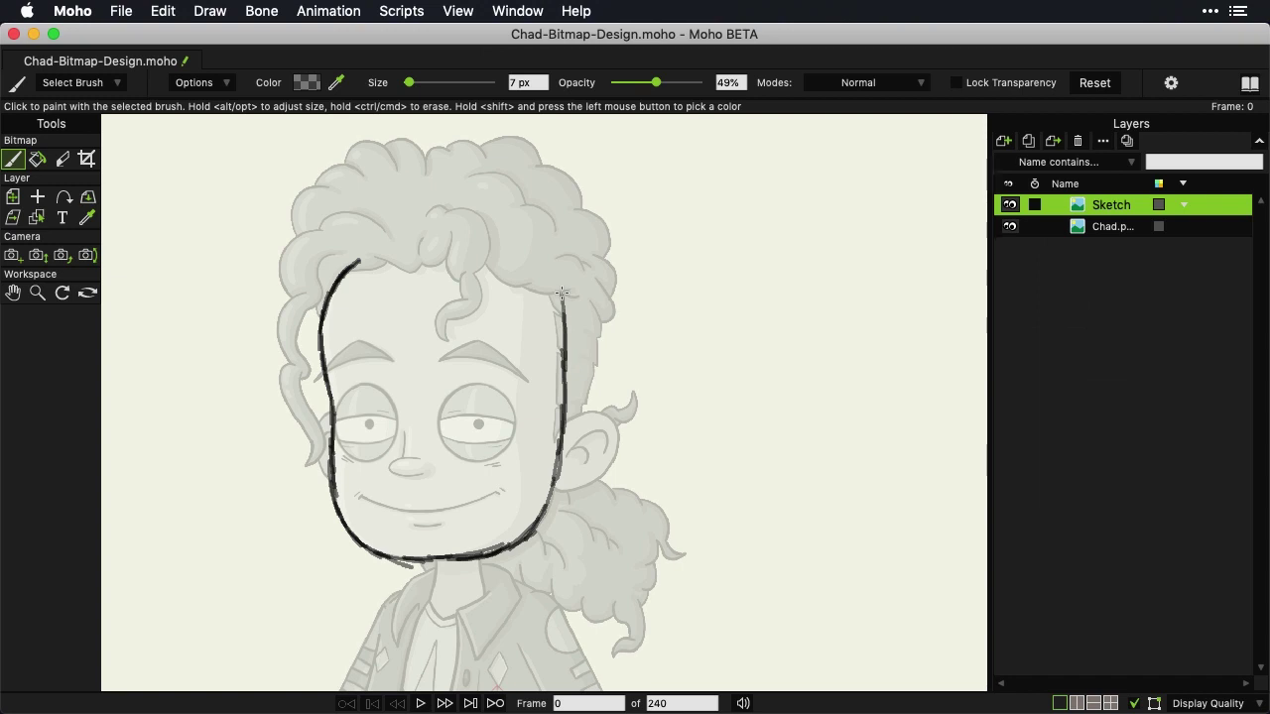
Step: Carry the outline over the top of the head with extra reinforcing strokes
mouse_move(561, 294)
mouse_down()
mouse_move(550, 261)
mouse_move(559, 295)
mouse_move(508, 219)
mouse_move(446, 194)
mouse_move(335, 282)
mouse_up()
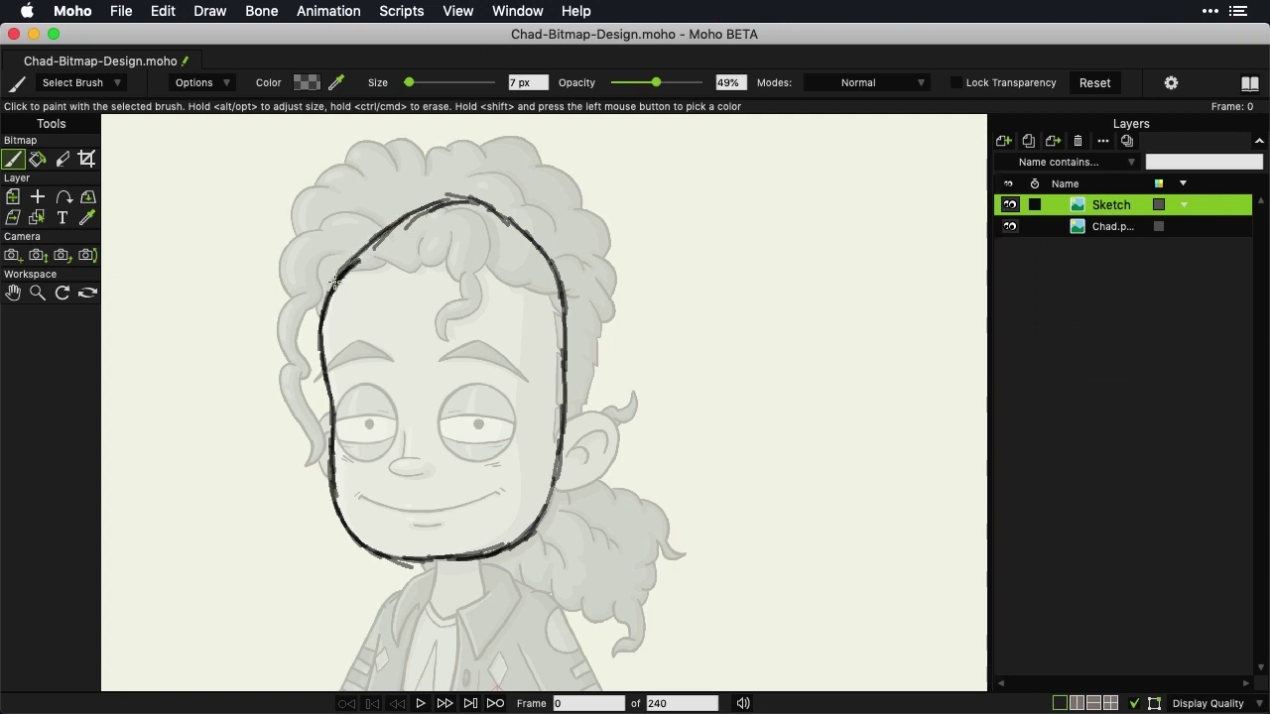
mouse_move(386, 238)
mouse_down()
mouse_move(496, 208)
mouse_move(518, 230)
mouse_move(442, 216)
mouse_move(392, 234)
mouse_move(426, 214)
mouse_move(325, 294)
mouse_up()
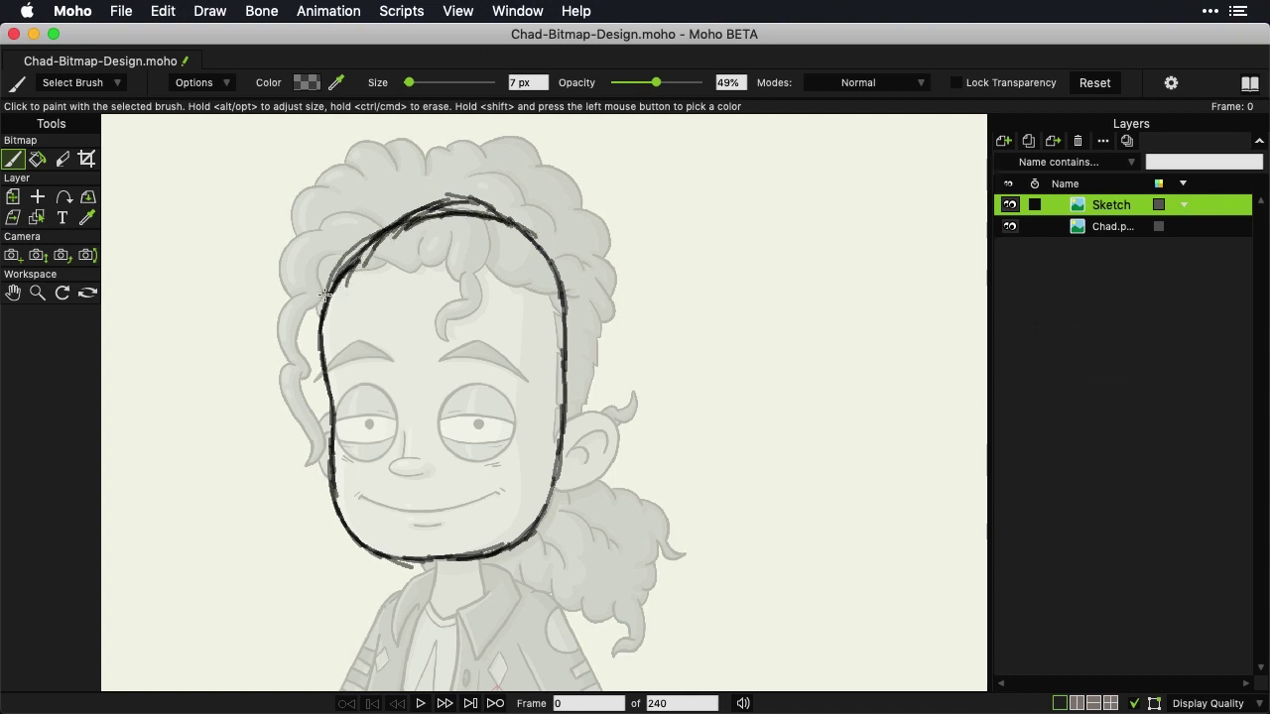
mouse_move(458, 210)
mouse_down()
mouse_move(532, 236)
mouse_move(565, 262)
mouse_move(523, 232)
mouse_move(560, 299)
mouse_up()
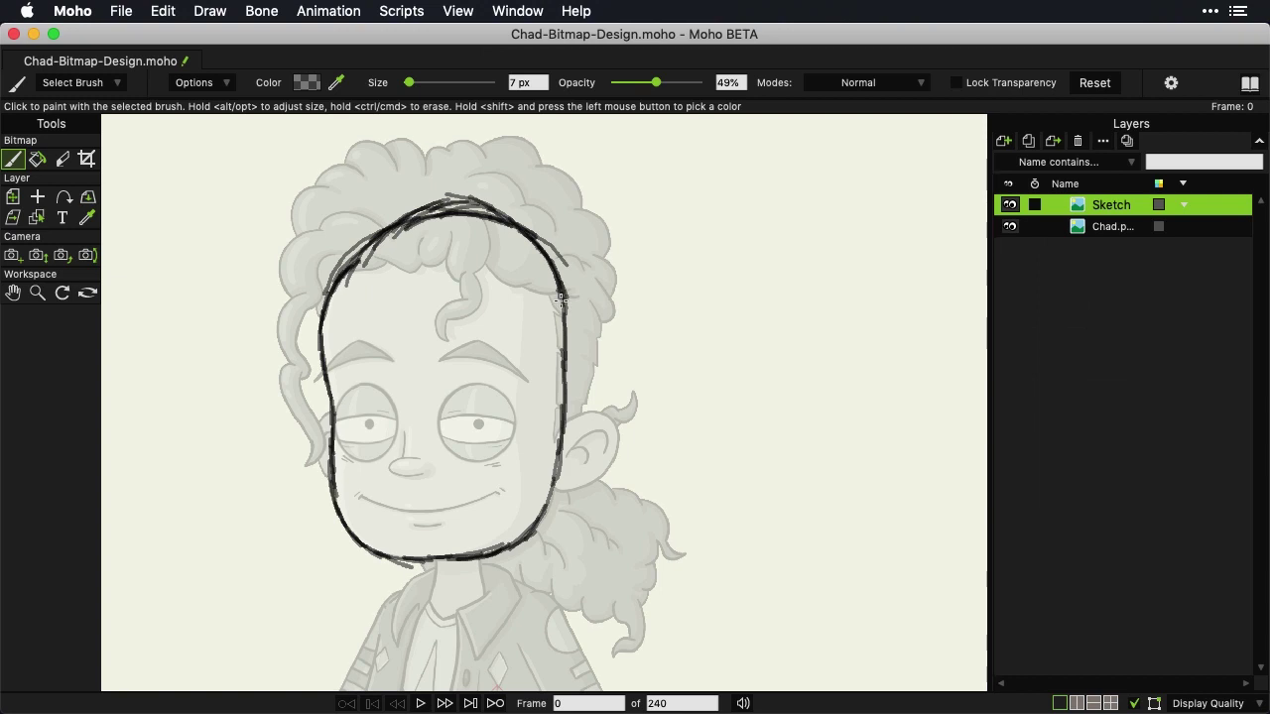
drag(369, 242, 325, 288)
Step: Erase the stray stroke ends at the top of the head, then return to the paint Brush
click(62, 160)
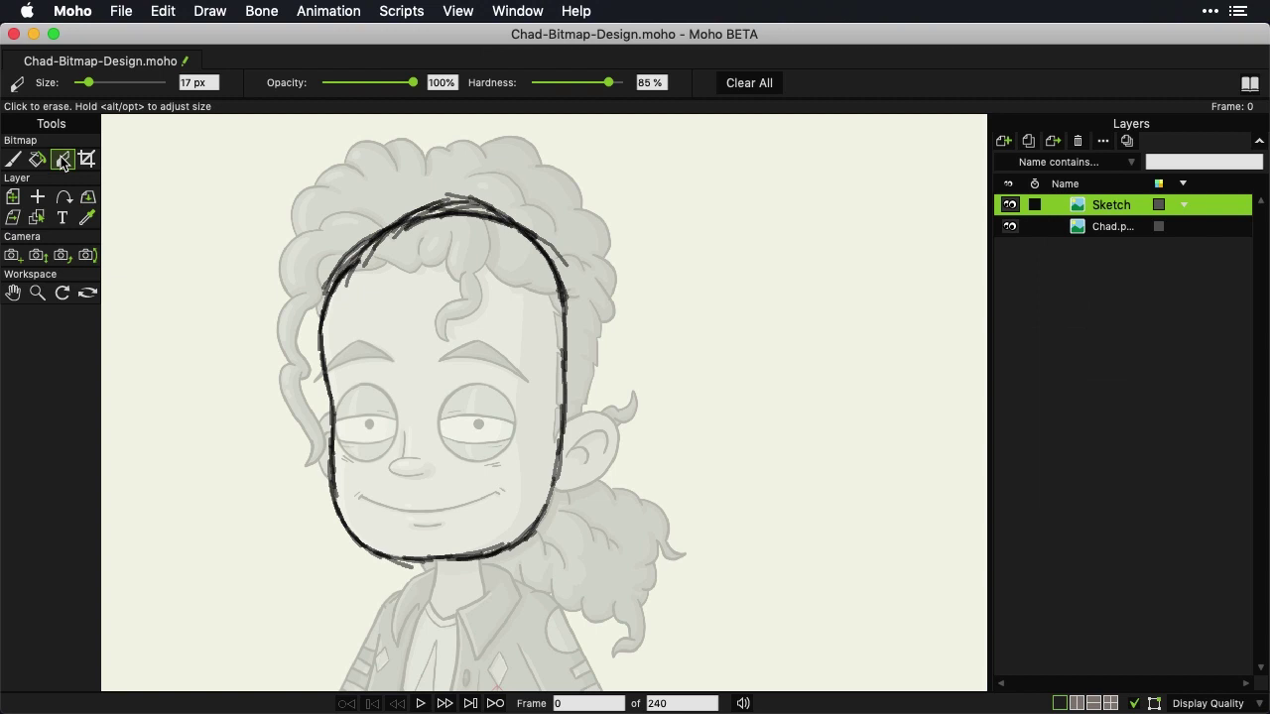
mouse_move(448, 181)
mouse_down()
mouse_move(454, 197)
mouse_move(493, 201)
mouse_move(437, 204)
mouse_move(476, 188)
mouse_move(547, 216)
mouse_move(565, 260)
mouse_move(549, 234)
mouse_up()
click(18, 161)
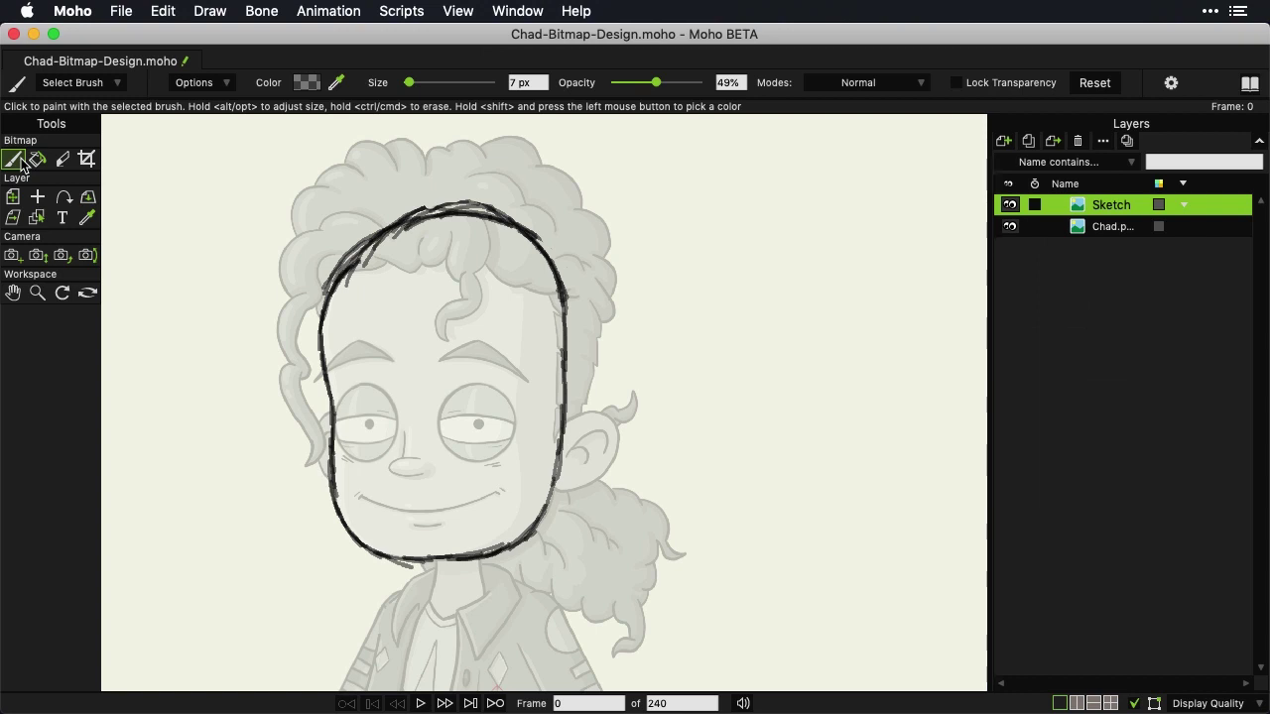
Step: Sketch curved ear strokes on the right and left sides of the face
mouse_move(562, 437)
mouse_down()
mouse_move(587, 409)
mouse_move(615, 425)
mouse_move(613, 464)
mouse_move(589, 483)
mouse_move(553, 483)
mouse_move(593, 482)
mouse_move(611, 466)
mouse_move(583, 434)
mouse_move(598, 431)
mouse_move(611, 440)
mouse_move(584, 474)
mouse_up()
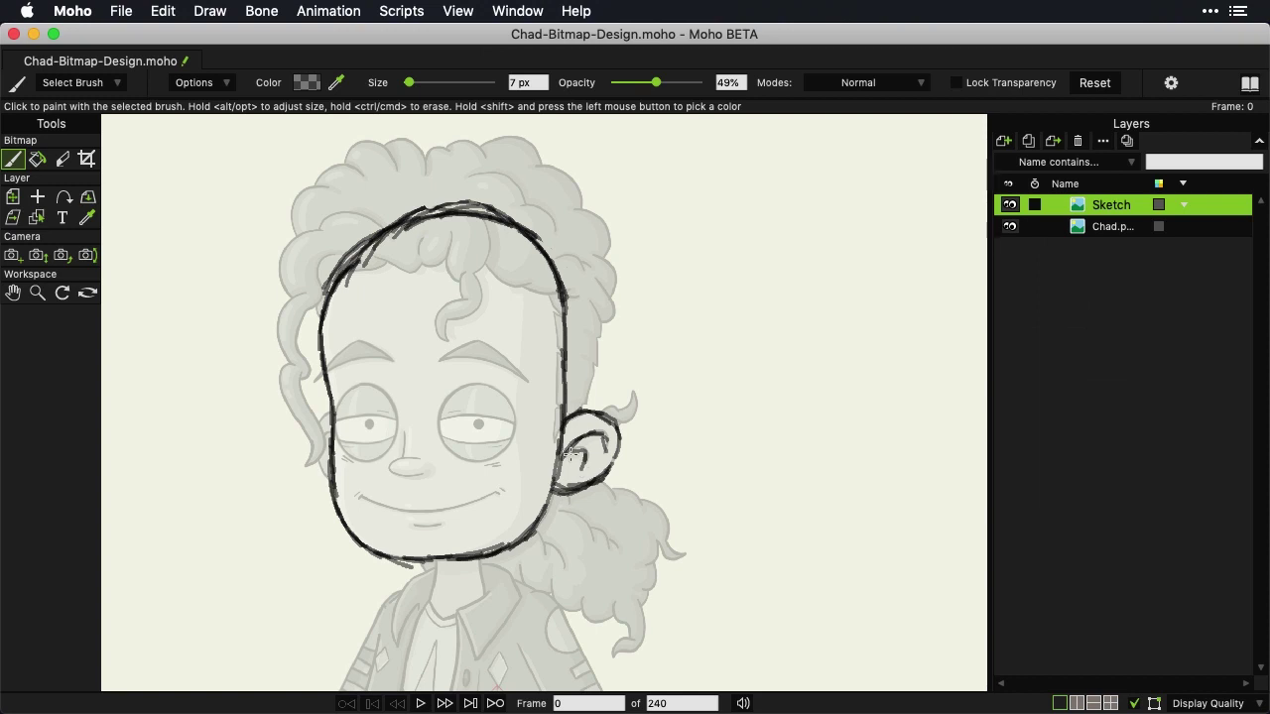
mouse_move(329, 411)
mouse_down()
mouse_move(312, 441)
mouse_move(329, 477)
mouse_move(323, 445)
mouse_up()
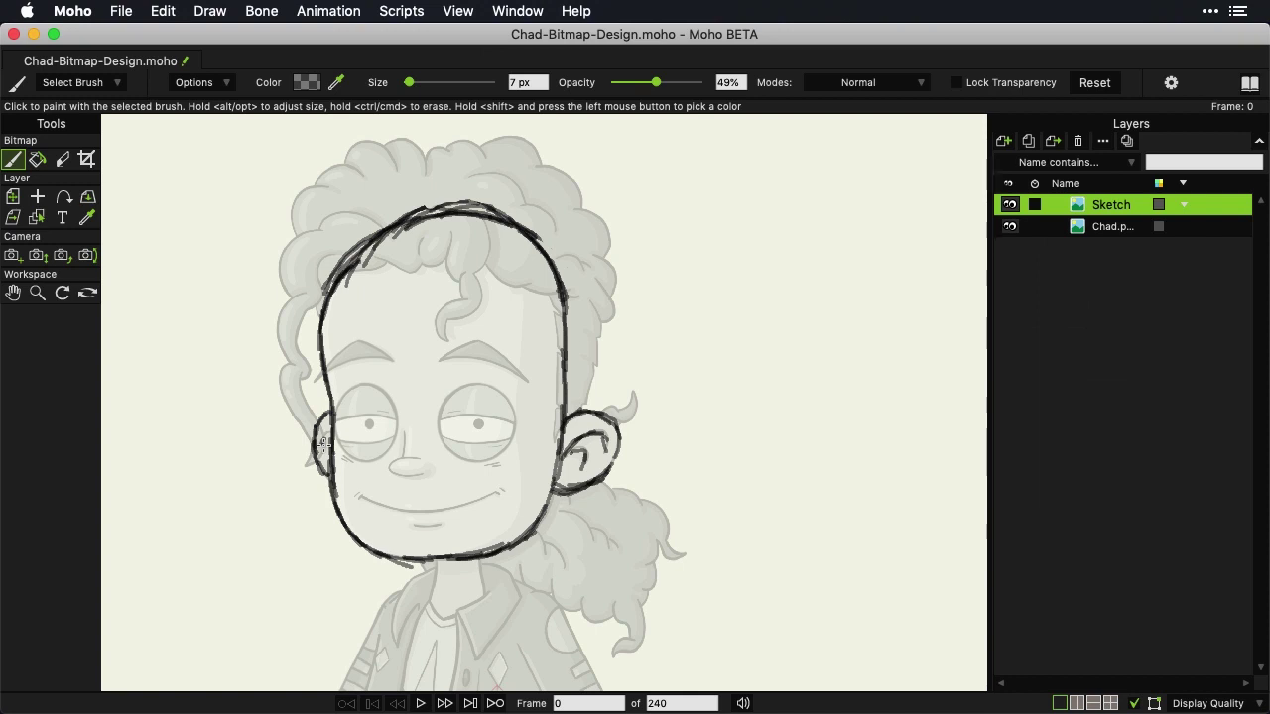
Step: Brush a vertical centre line down the face and an eye-level line, then undo the eye line
mouse_move(416, 228)
mouse_down()
mouse_move(403, 381)
mouse_move(416, 560)
mouse_move(404, 381)
mouse_move(415, 270)
mouse_up()
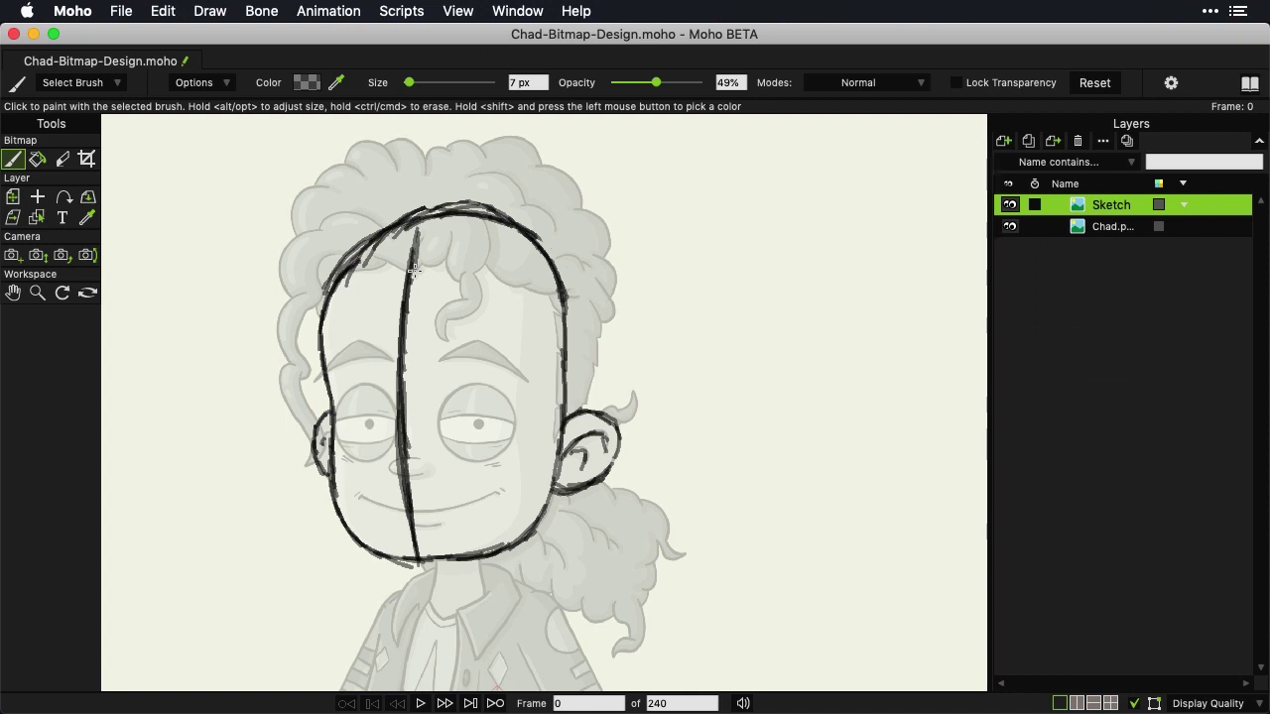
mouse_move(327, 434)
mouse_down()
mouse_move(581, 437)
mouse_move(288, 437)
mouse_up()
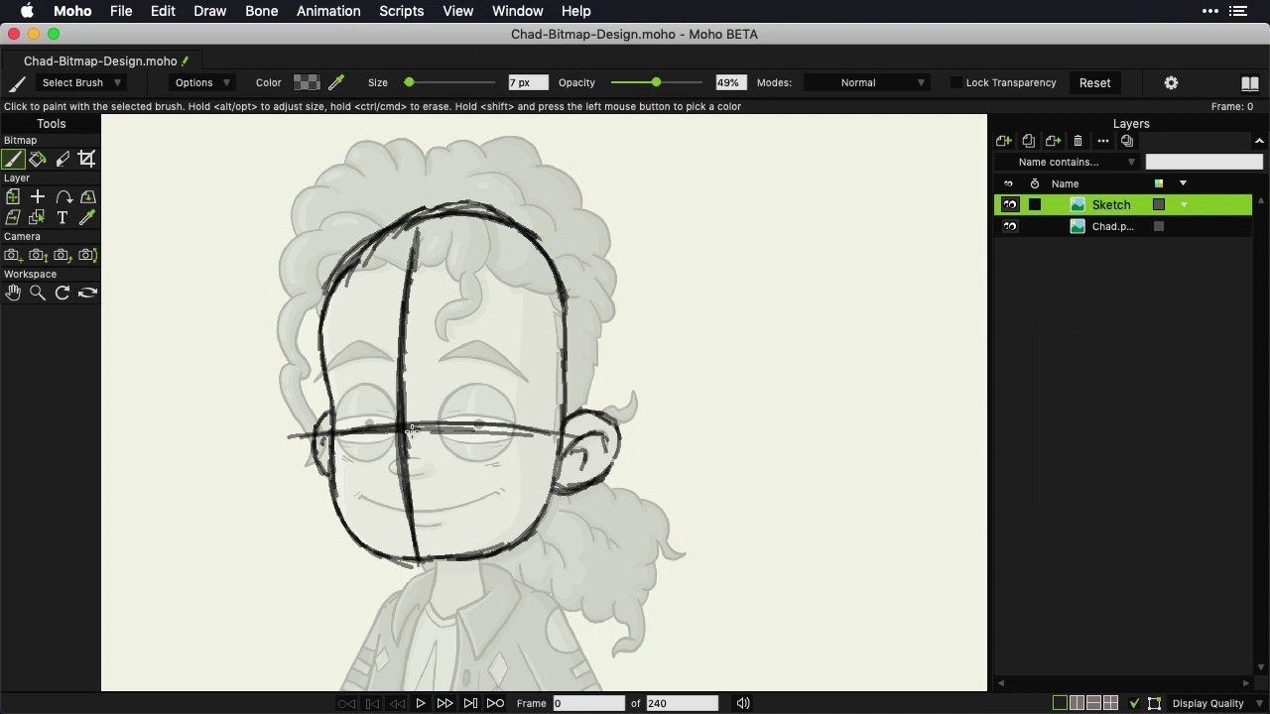
key(super+z)
key(super+z)
key(super+z)
key(super+z)
key(super+z)
Step: Undo twice more, clearing the eye line and the lowest stroke of the centre guide
key(super+z)
key(super+z)
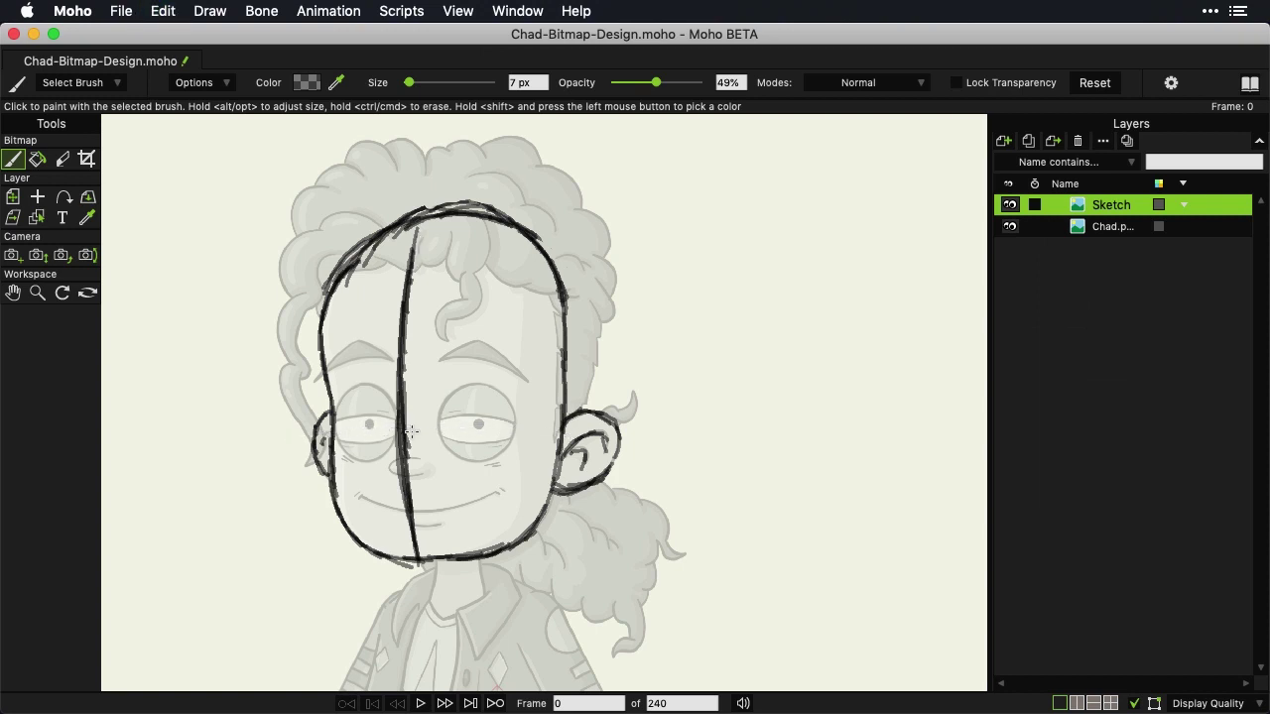
key(super+z)
key(super+z)
key(super+z)
key(super+z)
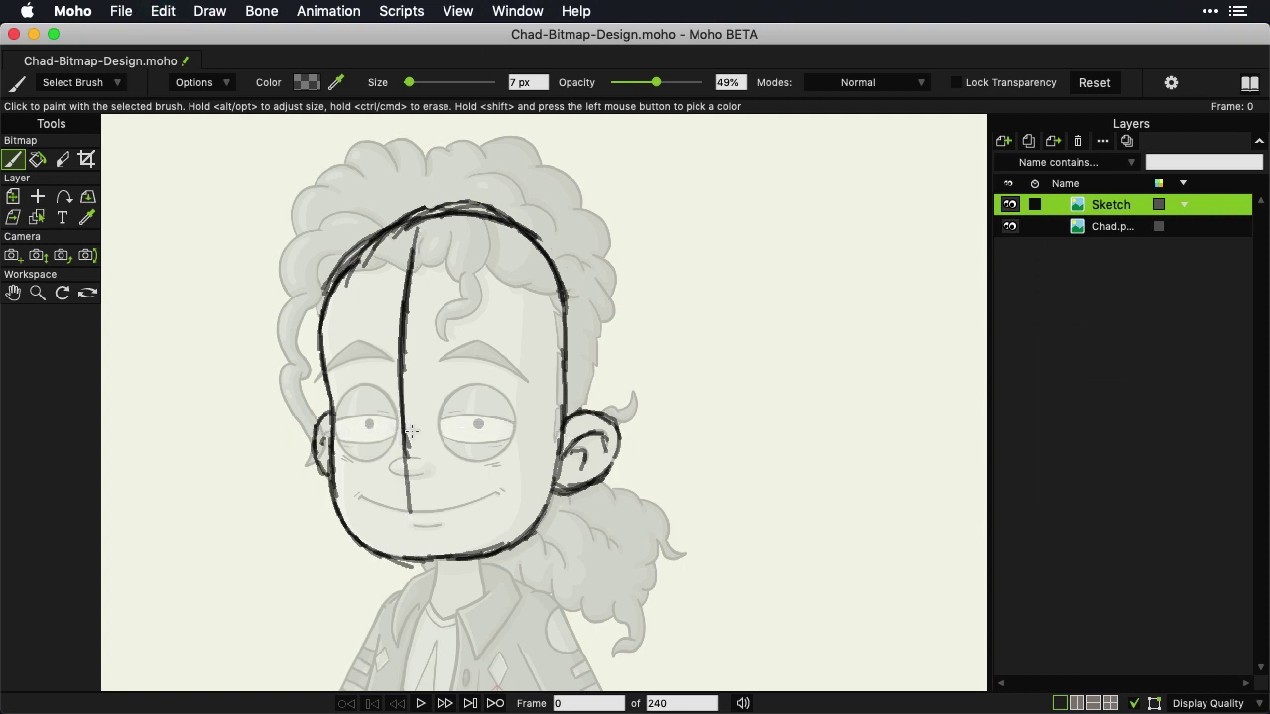
key(super+z)
key(super+z)
key(super+z)
key(super+z)
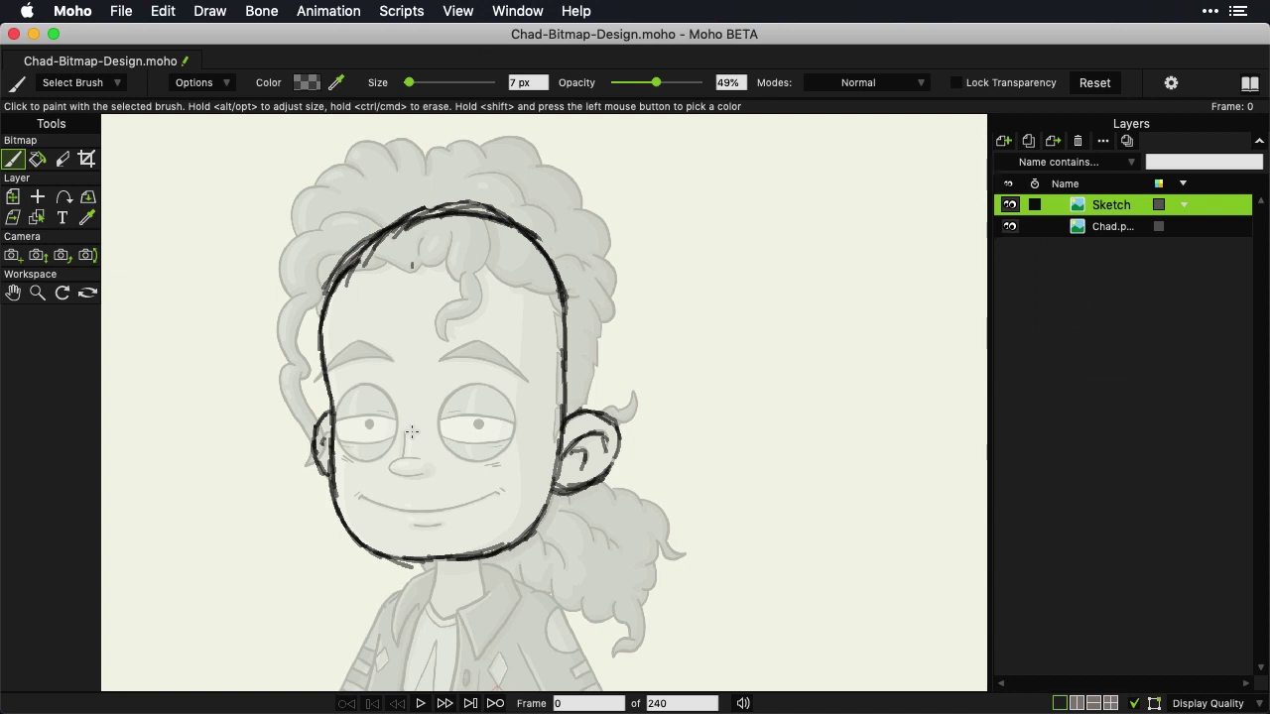
Step: Paint the curly top-left hair, the left hairline, the line across the forehead and the forelock curl
mouse_move(360, 179)
mouse_down()
mouse_move(355, 165)
mouse_move(323, 165)
mouse_move(289, 212)
mouse_move(302, 235)
mouse_up()
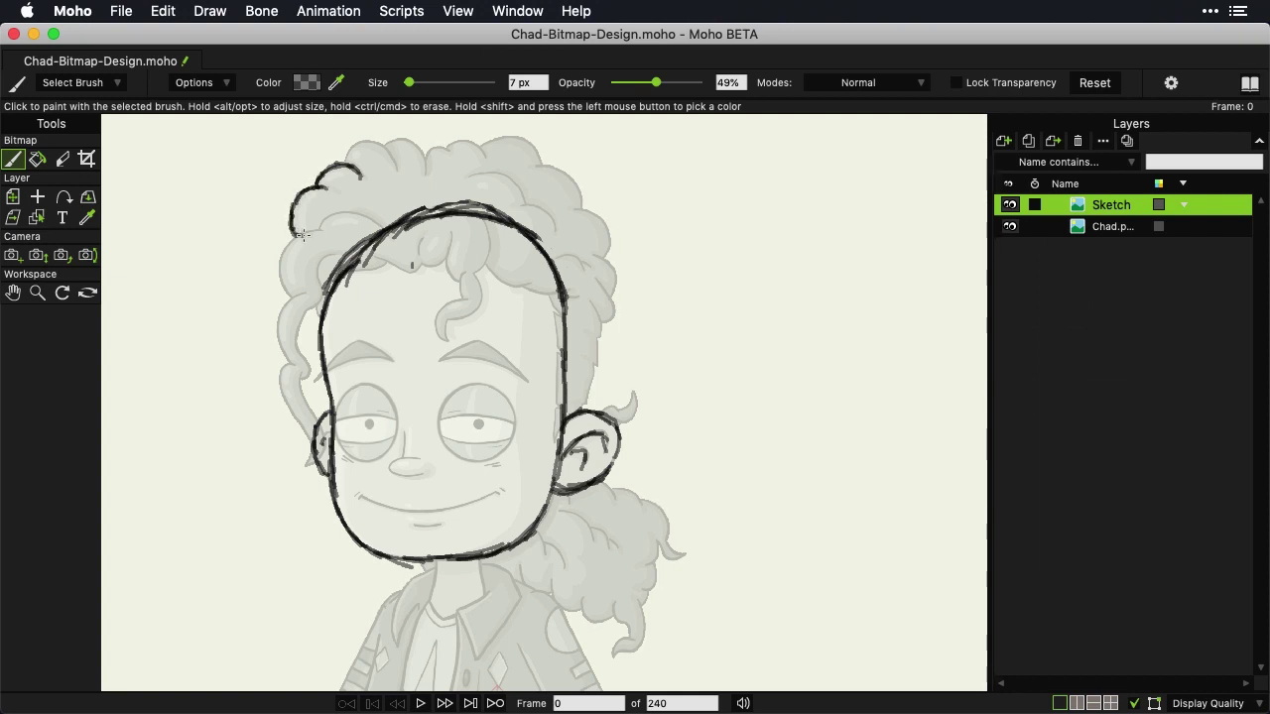
mouse_move(378, 226)
mouse_down()
mouse_move(298, 235)
mouse_move(279, 269)
mouse_move(296, 297)
mouse_move(277, 339)
mouse_move(277, 328)
mouse_move(297, 363)
mouse_up()
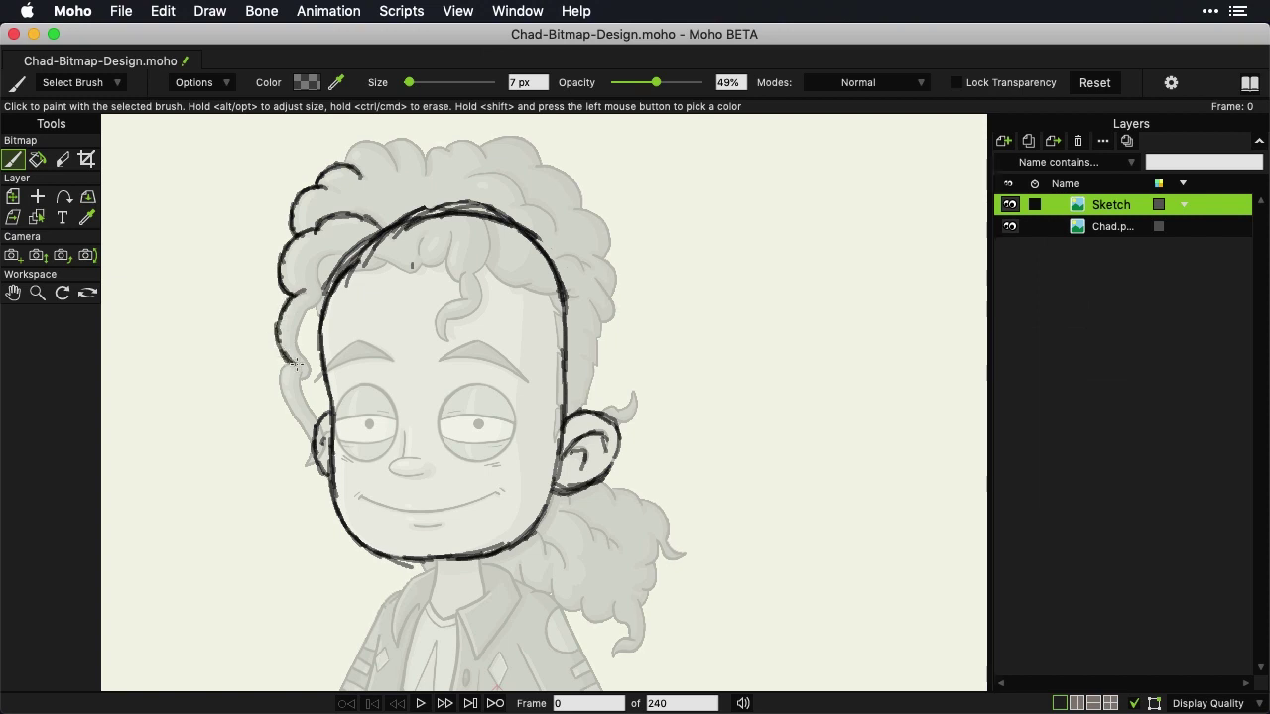
mouse_move(297, 363)
mouse_down()
mouse_move(276, 393)
mouse_move(309, 440)
mouse_move(304, 474)
mouse_move(323, 433)
mouse_move(298, 378)
mouse_move(296, 331)
mouse_move(323, 290)
mouse_up()
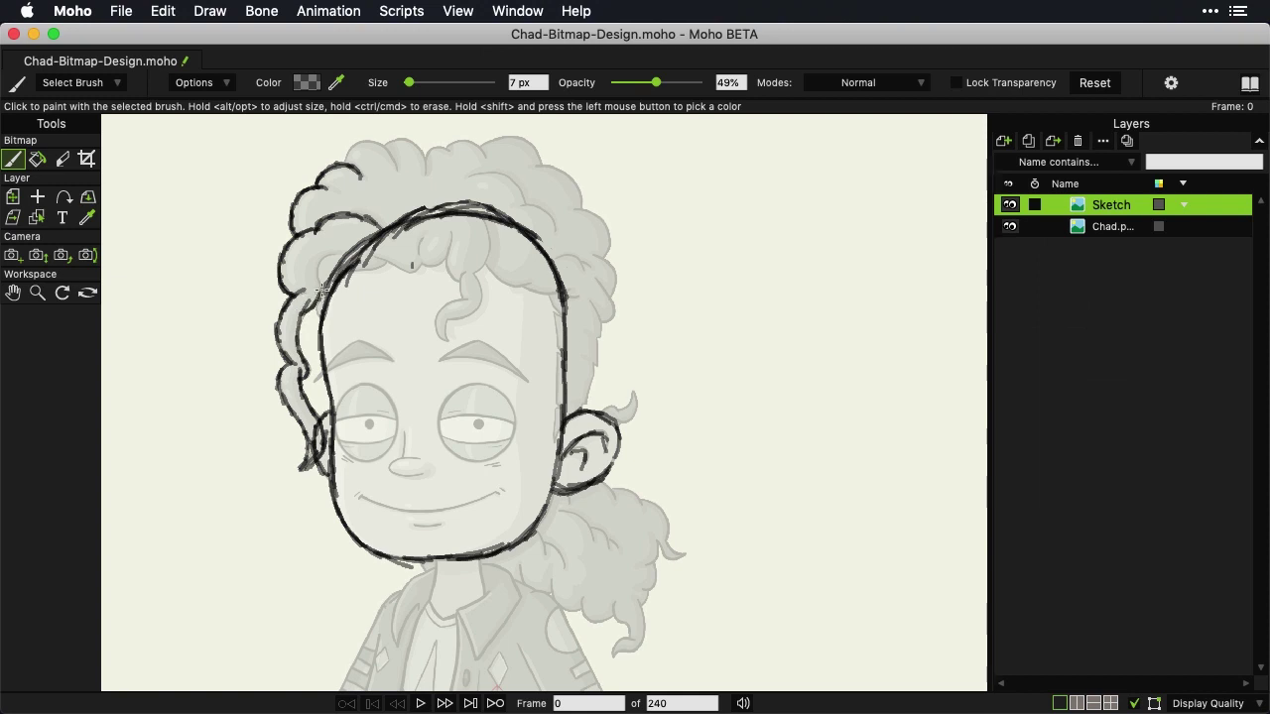
mouse_move(322, 289)
mouse_down()
mouse_move(320, 258)
mouse_move(373, 257)
mouse_up()
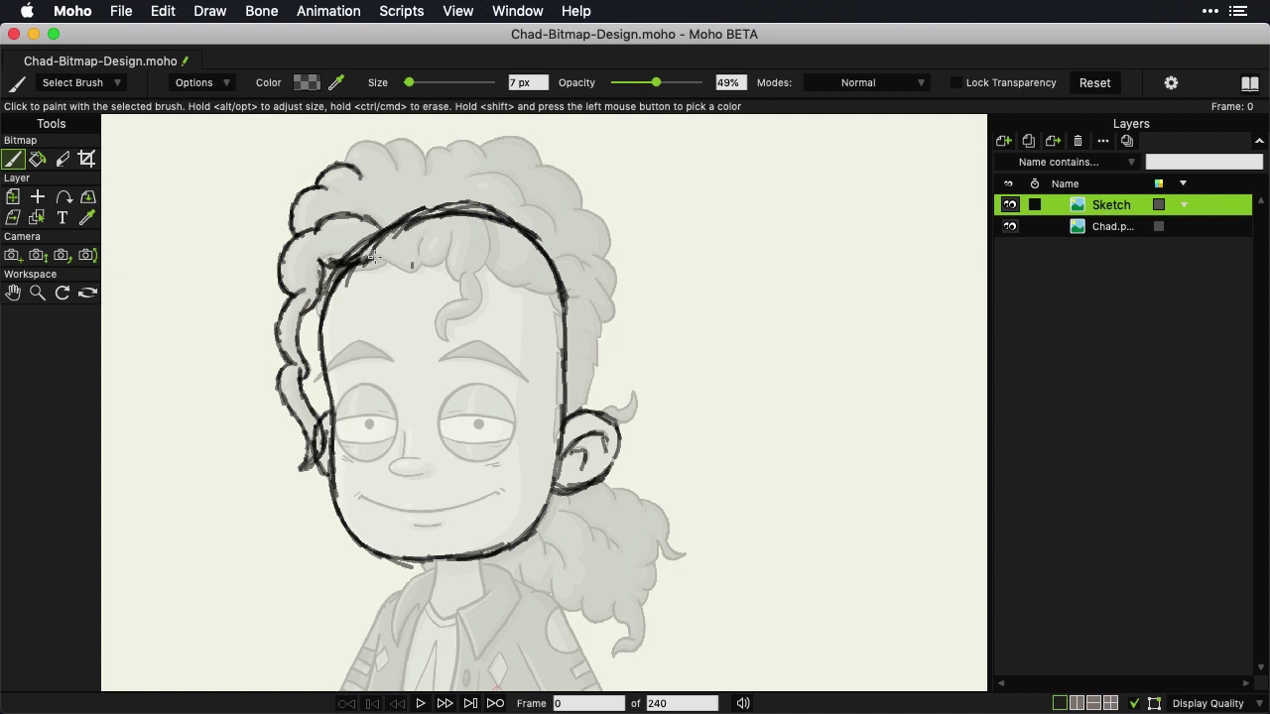
drag(320, 317, 326, 273)
mouse_move(326, 271)
mouse_down()
mouse_move(420, 260)
mouse_move(417, 273)
mouse_move(442, 253)
mouse_up()
mouse_move(449, 246)
mouse_down()
mouse_move(451, 266)
mouse_move(449, 234)
mouse_move(464, 297)
mouse_move(442, 319)
mouse_move(445, 343)
mouse_move(446, 322)
mouse_move(478, 299)
mouse_move(486, 226)
mouse_move(418, 253)
mouse_up()
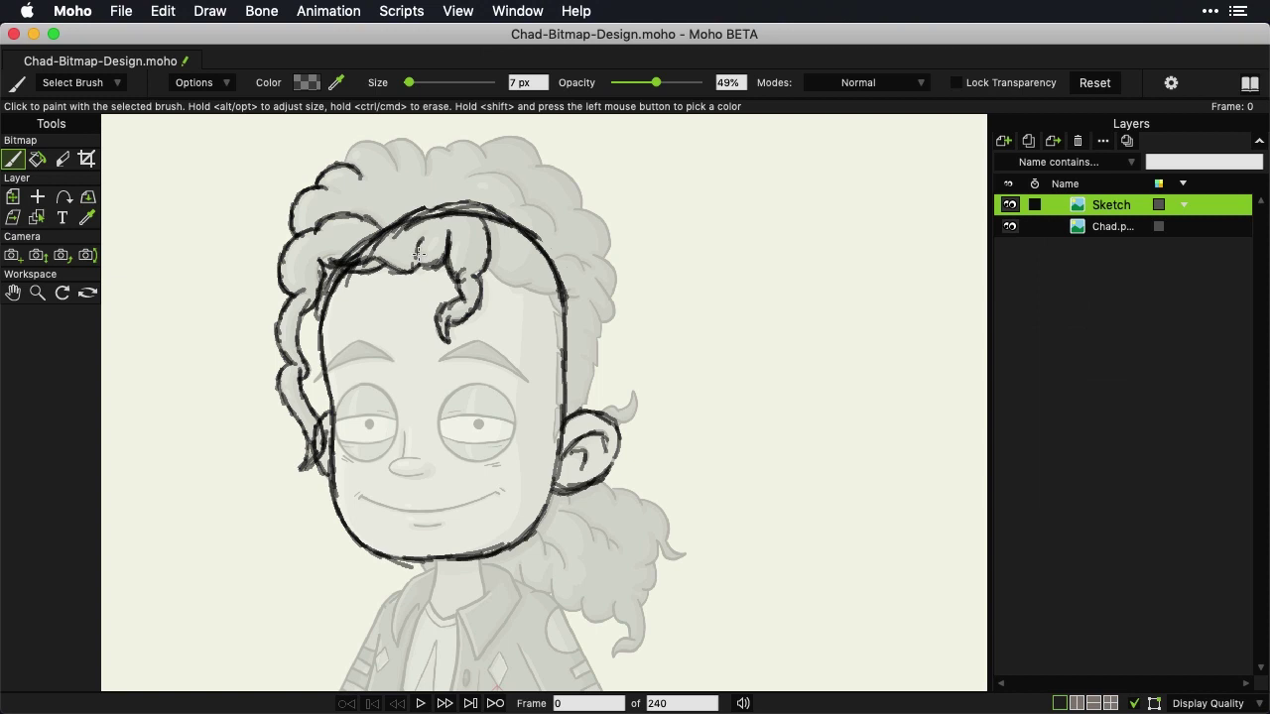
Step: Brush the bumpy hair outline arching from the top of the head down its right side
mouse_move(484, 264)
mouse_down()
mouse_move(509, 288)
mouse_move(555, 289)
mouse_move(555, 406)
mouse_move(562, 397)
mouse_move(549, 446)
mouse_move(576, 407)
mouse_up()
mouse_move(552, 309)
mouse_down()
mouse_move(551, 397)
mouse_move(581, 404)
mouse_move(611, 321)
mouse_move(595, 272)
mouse_move(614, 281)
mouse_move(561, 297)
mouse_move(553, 260)
mouse_move(581, 271)
mouse_move(613, 236)
mouse_move(588, 209)
mouse_move(572, 213)
mouse_move(565, 175)
mouse_move(535, 172)
mouse_move(529, 145)
mouse_move(510, 137)
mouse_move(523, 135)
mouse_move(480, 151)
mouse_move(452, 141)
mouse_move(449, 156)
mouse_move(426, 147)
mouse_move(431, 179)
mouse_move(415, 146)
mouse_move(385, 141)
mouse_move(394, 161)
mouse_move(349, 166)
mouse_up()
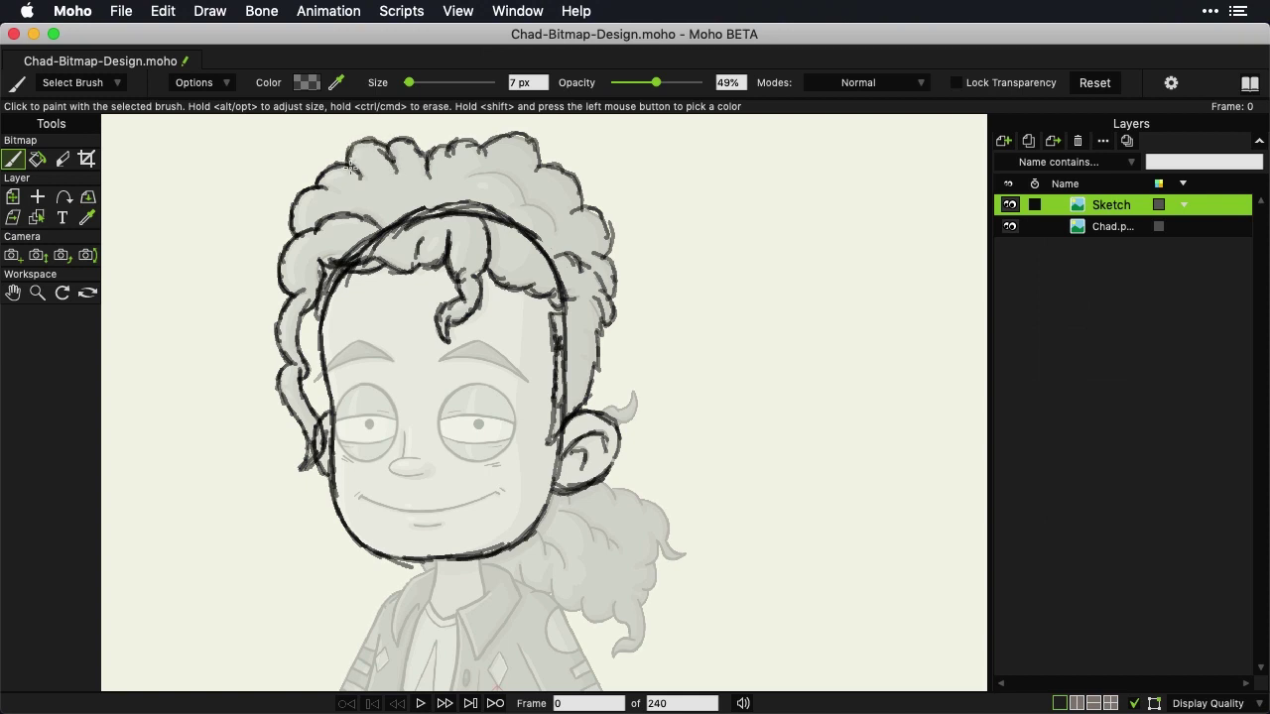
mouse_move(466, 175)
mouse_down()
mouse_move(496, 170)
mouse_move(561, 234)
mouse_move(544, 218)
mouse_up()
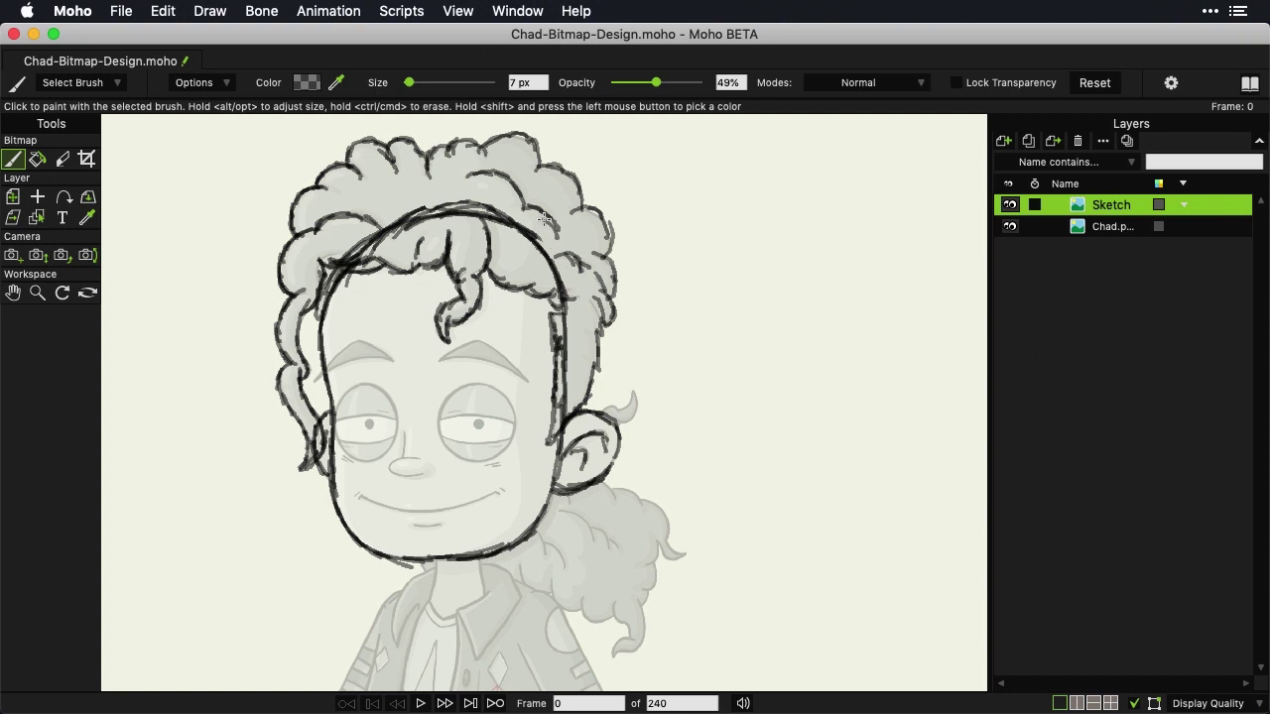
Step: Erase part of the head's right outline with the Bitmap Eraser and repaint it with the brush
click(69, 156)
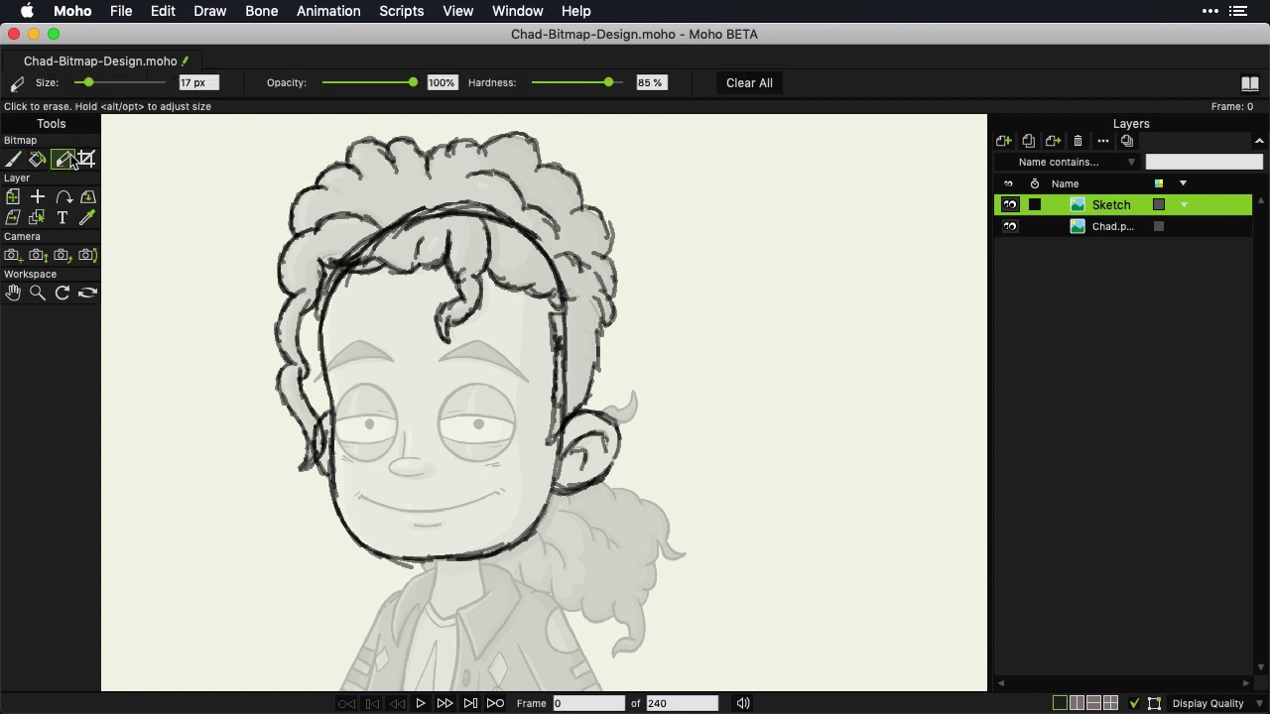
mouse_move(565, 337)
mouse_down()
mouse_move(567, 382)
mouse_move(558, 365)
mouse_move(549, 380)
mouse_move(576, 389)
mouse_move(551, 411)
mouse_move(548, 440)
mouse_move(551, 334)
mouse_move(554, 348)
mouse_move(576, 322)
mouse_up()
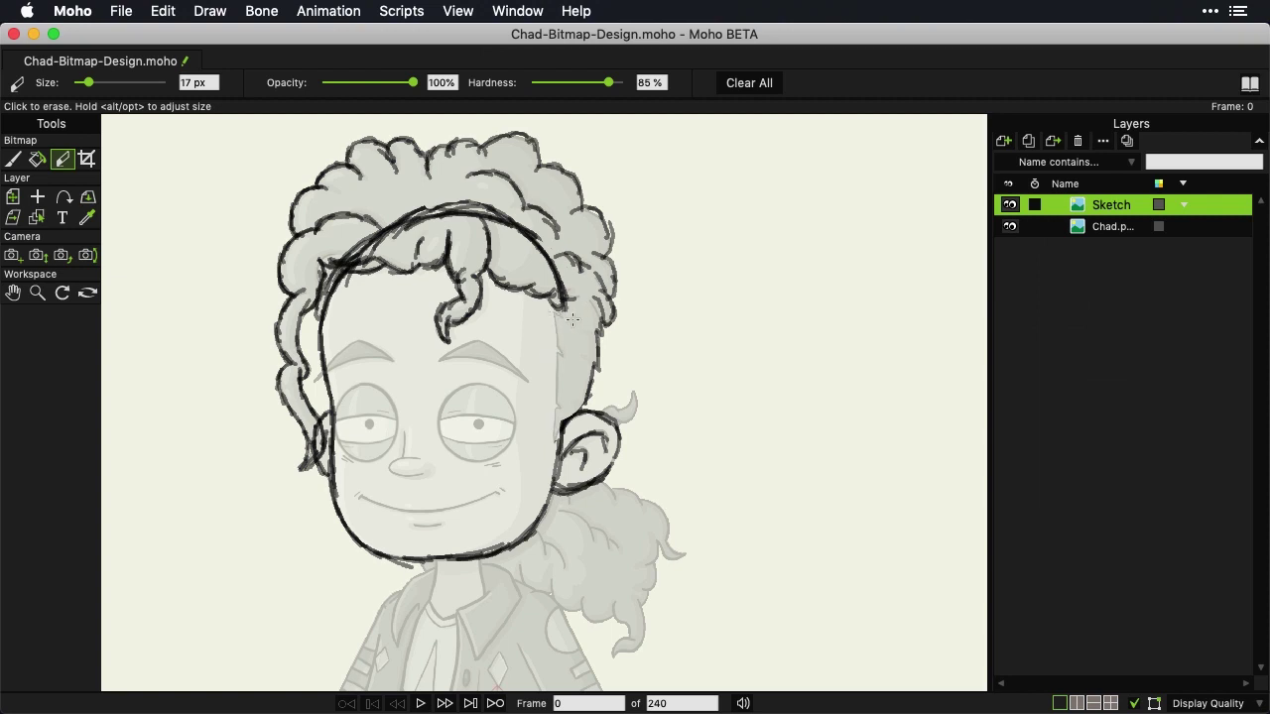
click(16, 158)
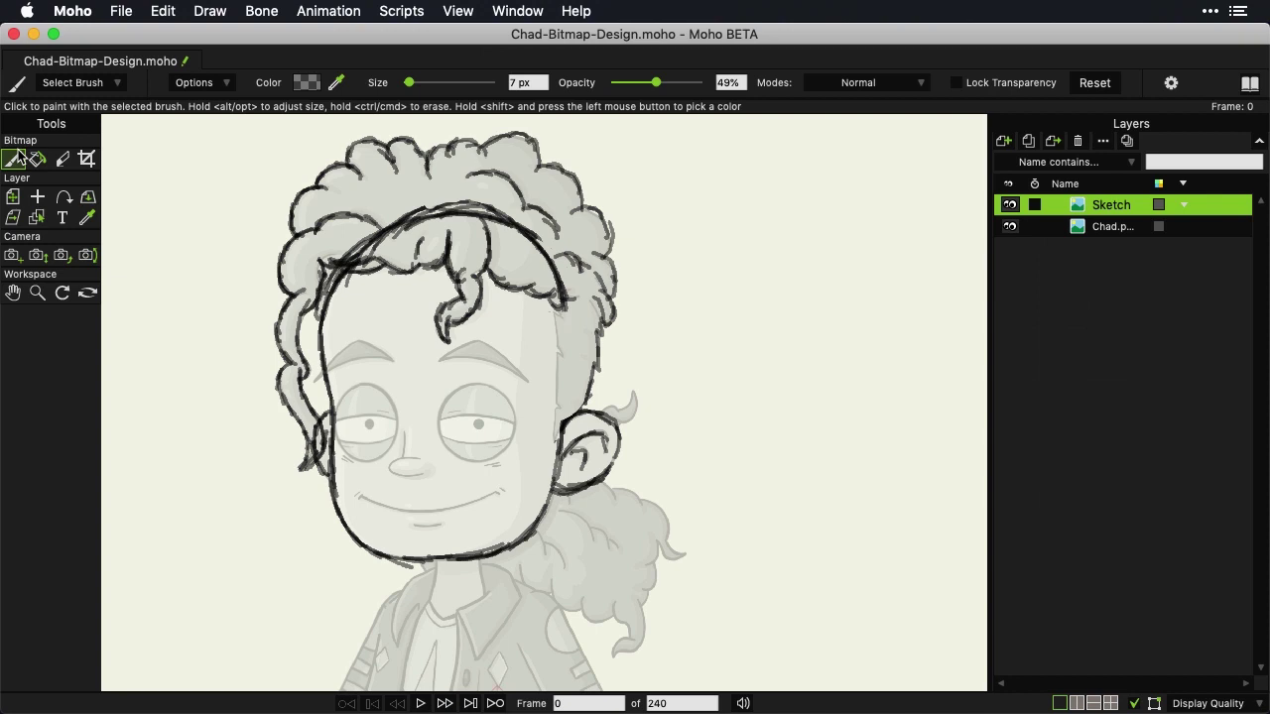
mouse_move(552, 298)
mouse_down()
mouse_move(567, 355)
mouse_move(555, 356)
mouse_move(554, 441)
mouse_up()
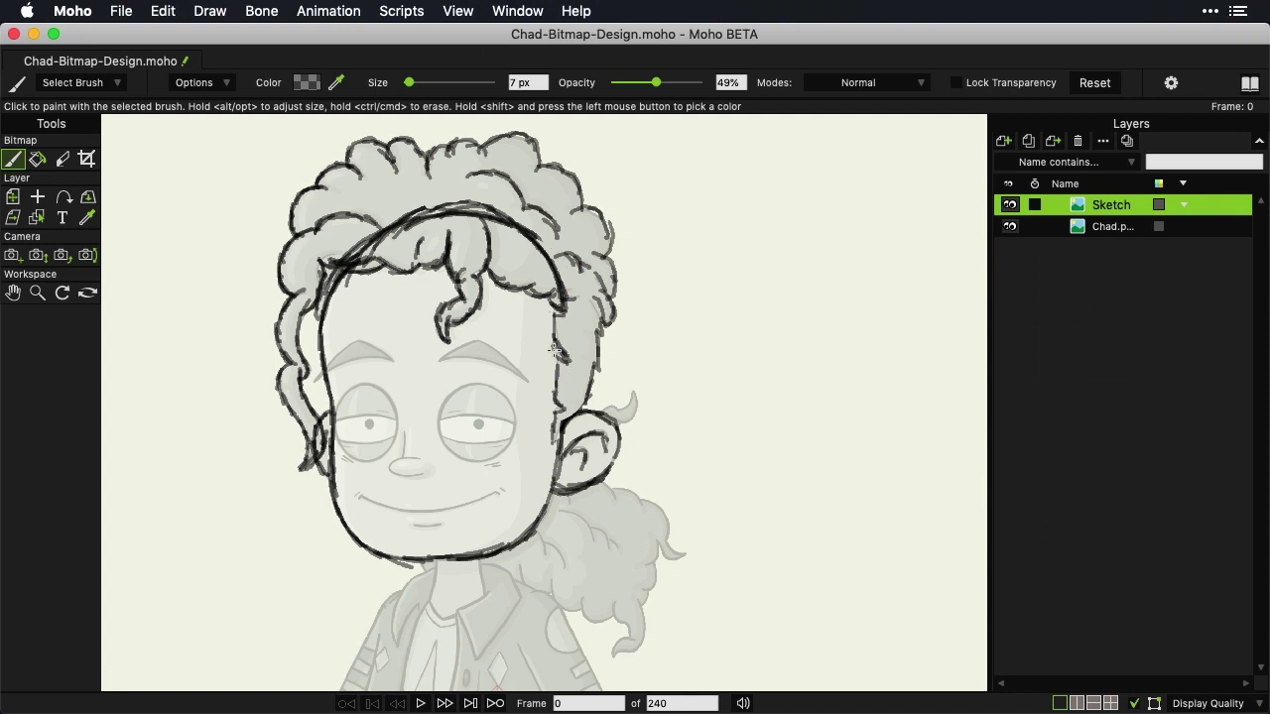
Step: Erase the stray stroke near the right temple and brush a short replacement outline there
click(61, 165)
drag(561, 309, 551, 294)
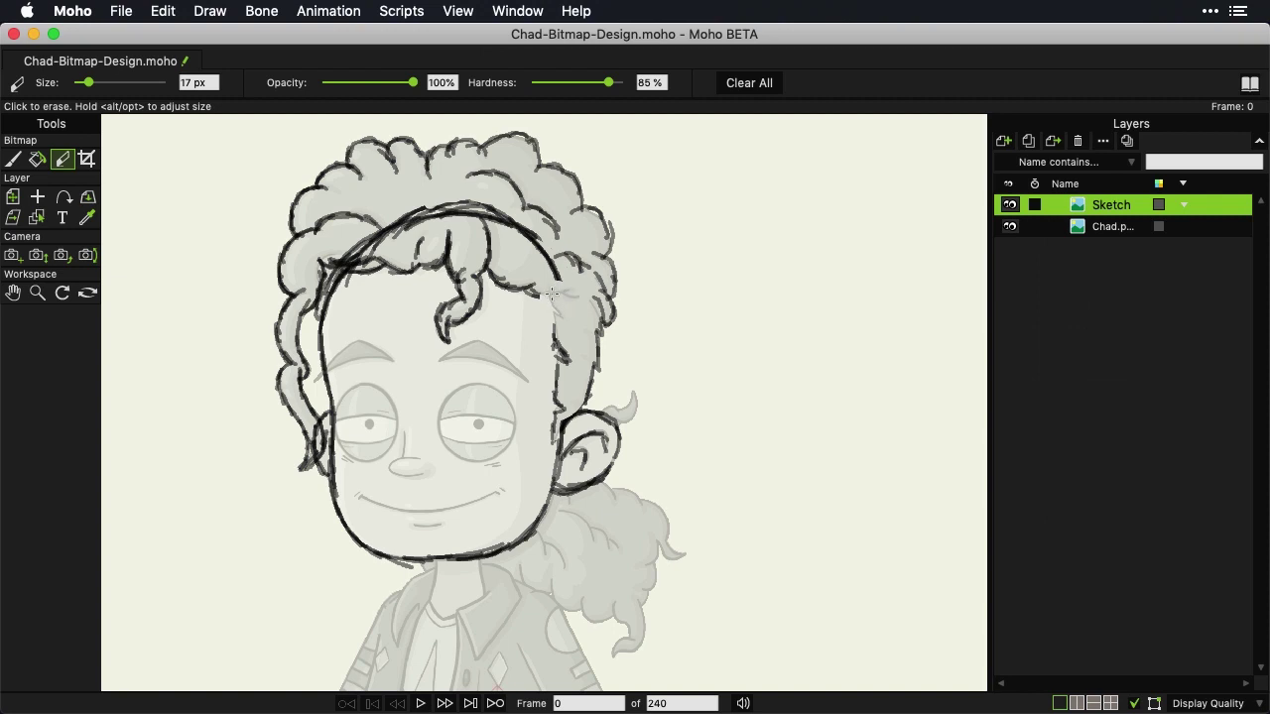
click(17, 157)
mouse_move(544, 283)
mouse_down()
mouse_move(574, 294)
mouse_move(558, 301)
mouse_move(555, 339)
mouse_up()
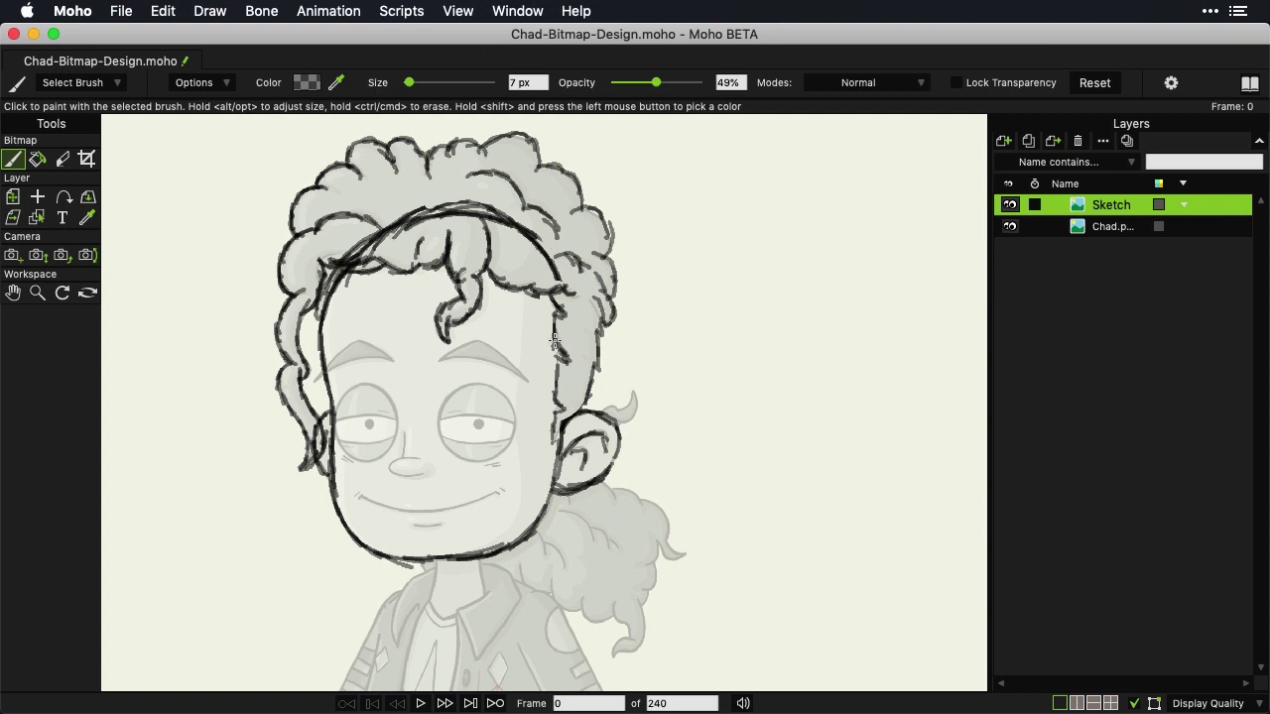
Step: Undo a stray stroke, then paint the ponytail outline from below the ear toward the shoulder
mouse_move(600, 427)
mouse_down()
mouse_move(640, 368)
mouse_move(636, 432)
mouse_move(691, 406)
mouse_up()
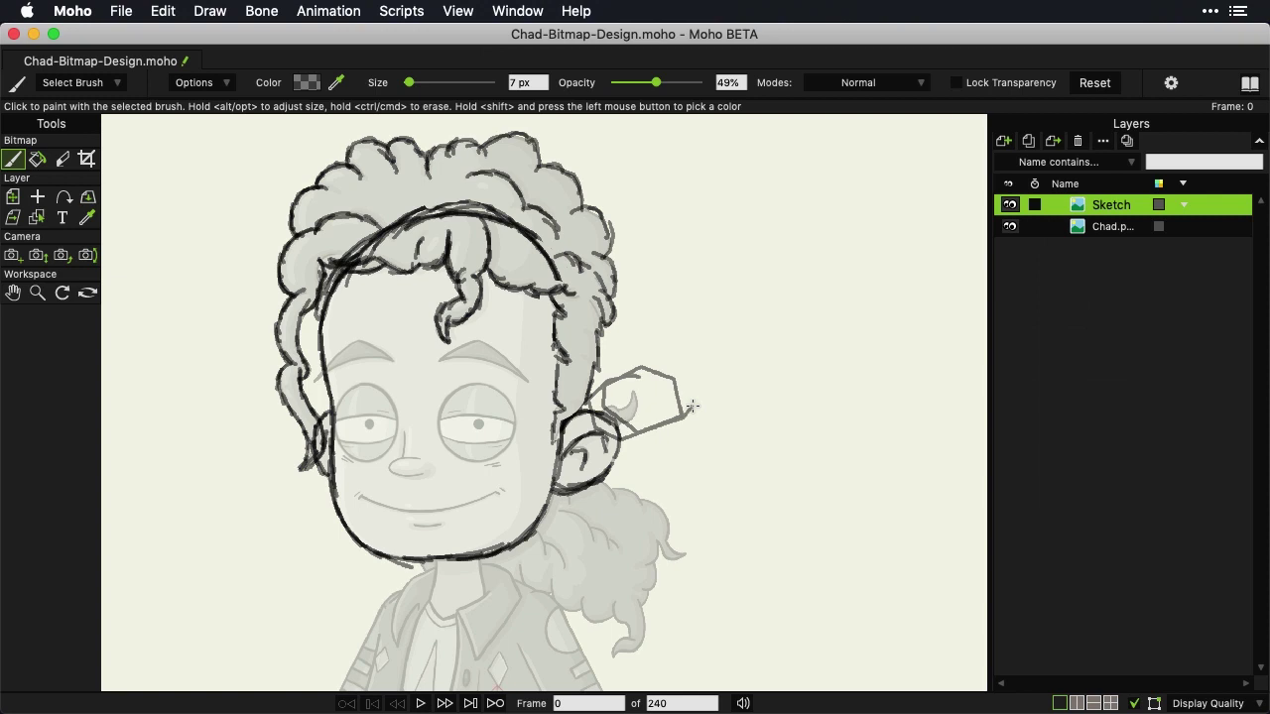
key(super+z)
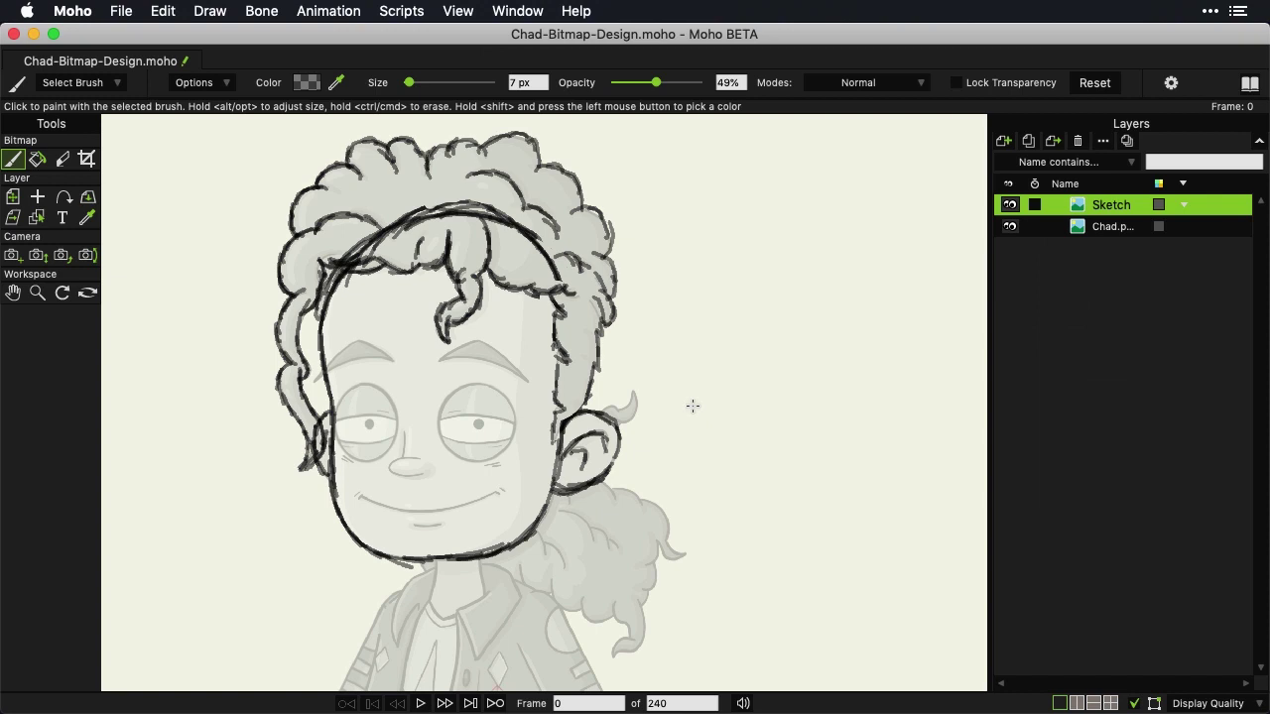
mouse_move(532, 478)
mouse_down()
mouse_move(583, 474)
mouse_move(602, 494)
mouse_move(650, 502)
mouse_move(665, 541)
mouse_move(692, 552)
mouse_move(655, 536)
mouse_move(656, 552)
mouse_move(636, 564)
mouse_move(658, 583)
mouse_move(643, 583)
mouse_move(646, 623)
mouse_move(626, 655)
mouse_move(610, 658)
mouse_move(635, 636)
mouse_move(610, 627)
mouse_move(618, 592)
mouse_move(600, 622)
mouse_move(580, 613)
mouse_move(585, 587)
mouse_move(583, 609)
mouse_move(560, 615)
mouse_move(550, 587)
mouse_move(575, 608)
mouse_up()
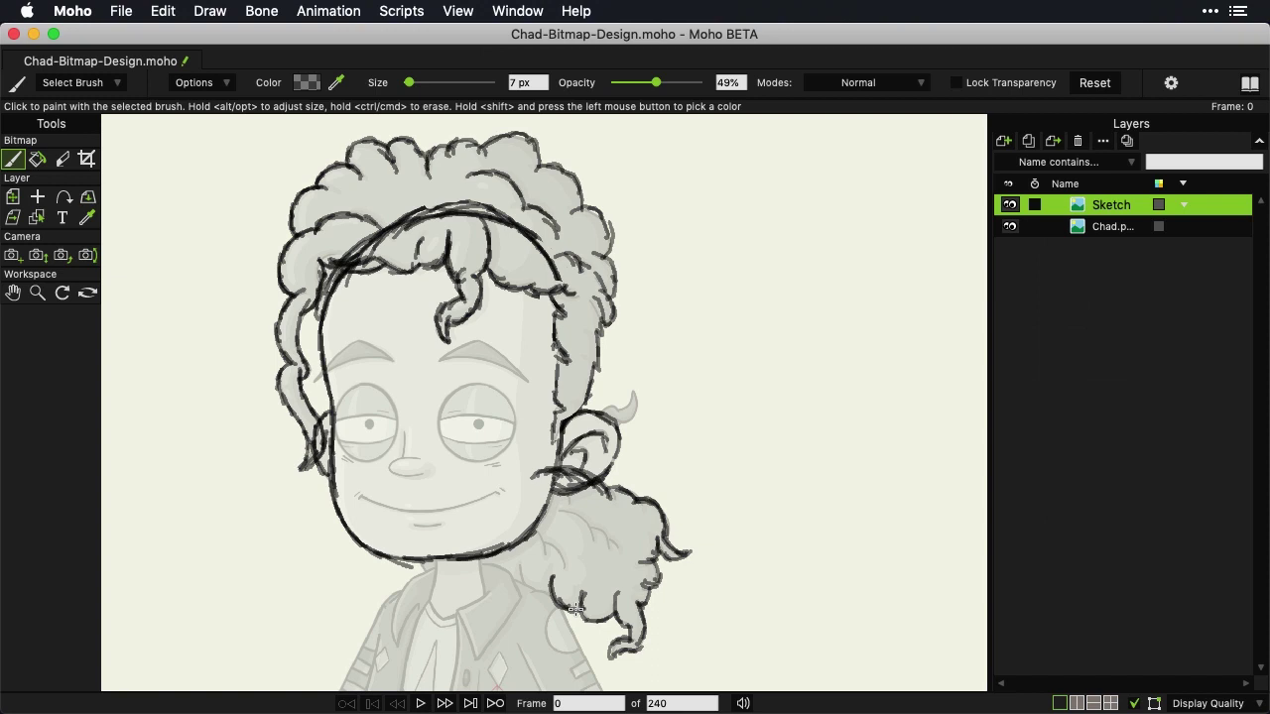
Step: Add the ponytail's curled tip, strokes along the neck below the chin, and an arc from cheek to ear
mouse_move(576, 608)
mouse_down()
mouse_move(542, 601)
mouse_move(517, 565)
mouse_move(532, 590)
mouse_up()
mouse_move(415, 542)
mouse_down()
mouse_move(480, 589)
mouse_move(494, 586)
mouse_move(468, 587)
mouse_move(518, 591)
mouse_move(523, 568)
mouse_move(490, 584)
mouse_move(525, 574)
mouse_up()
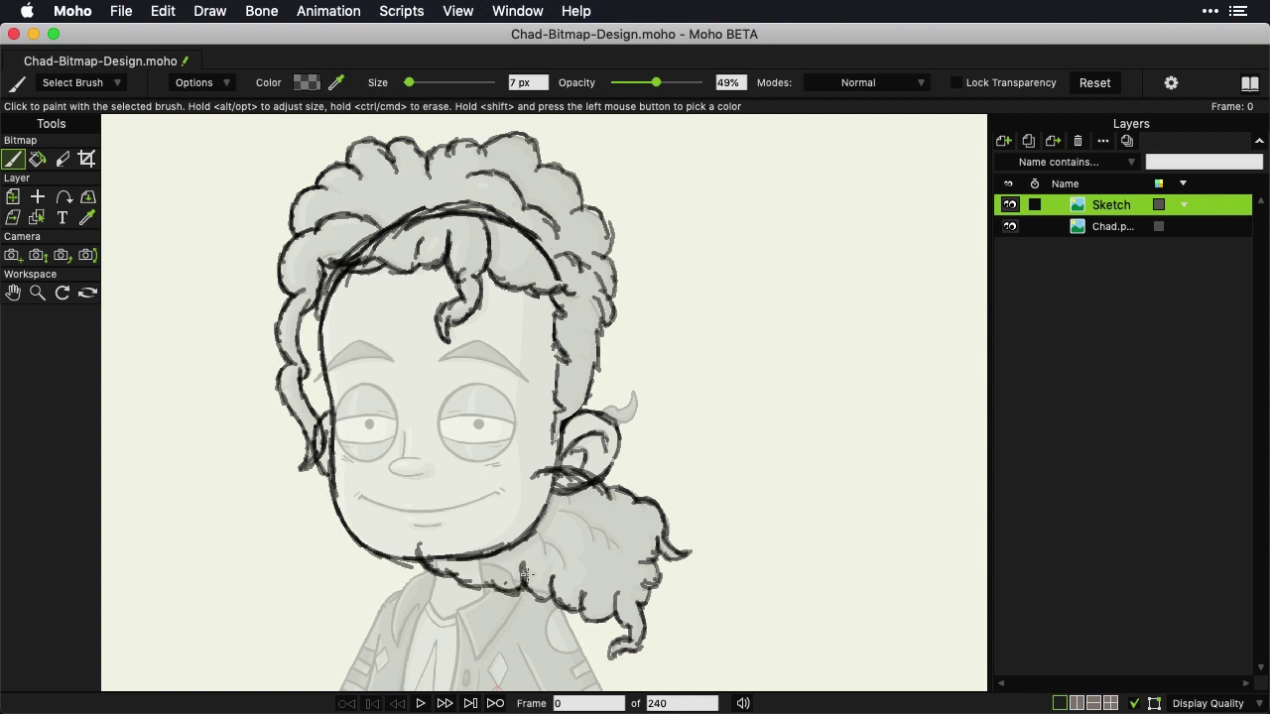
mouse_move(534, 476)
mouse_down()
mouse_move(496, 458)
mouse_move(482, 464)
mouse_move(509, 469)
mouse_move(476, 461)
mouse_move(456, 474)
mouse_move(418, 516)
mouse_move(423, 551)
mouse_up()
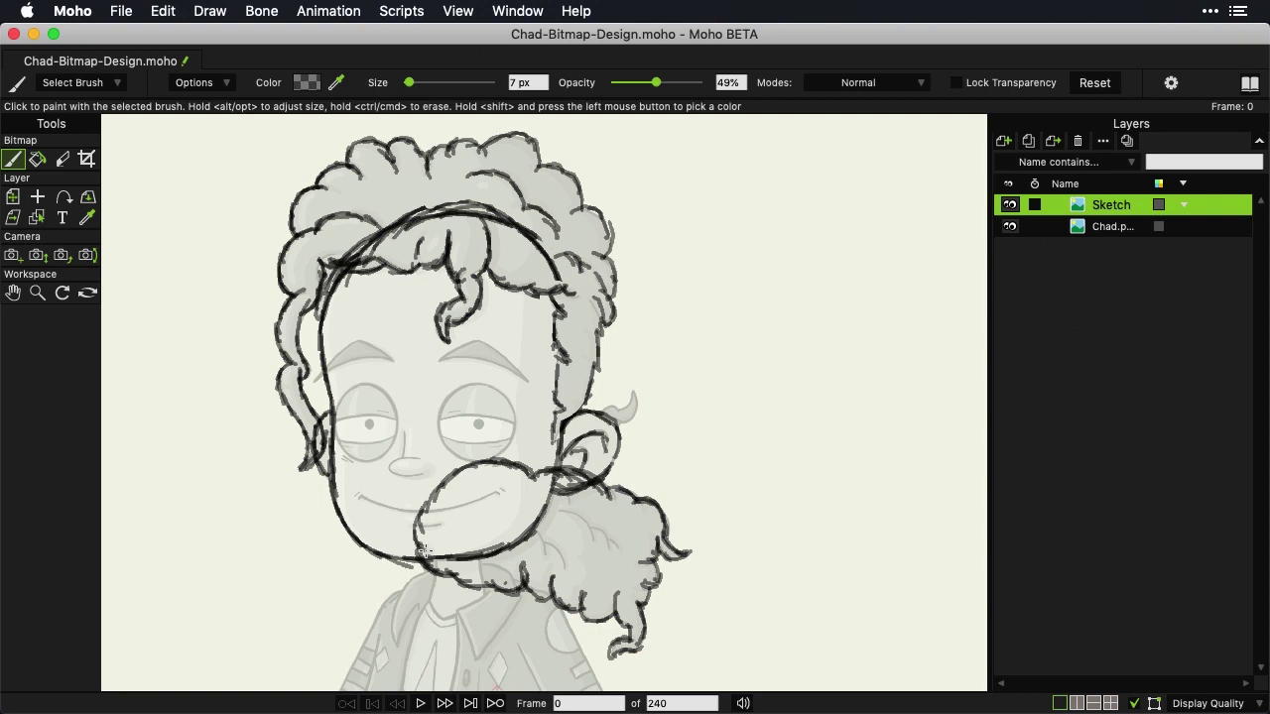
Step: Add short texture strokes across the ponytail hair
mouse_move(561, 508)
mouse_down()
mouse_move(593, 520)
mouse_move(599, 550)
mouse_move(618, 553)
mouse_up()
mouse_move(524, 526)
mouse_down()
mouse_move(548, 559)
mouse_move(557, 549)
mouse_up()
drag(550, 544, 565, 568)
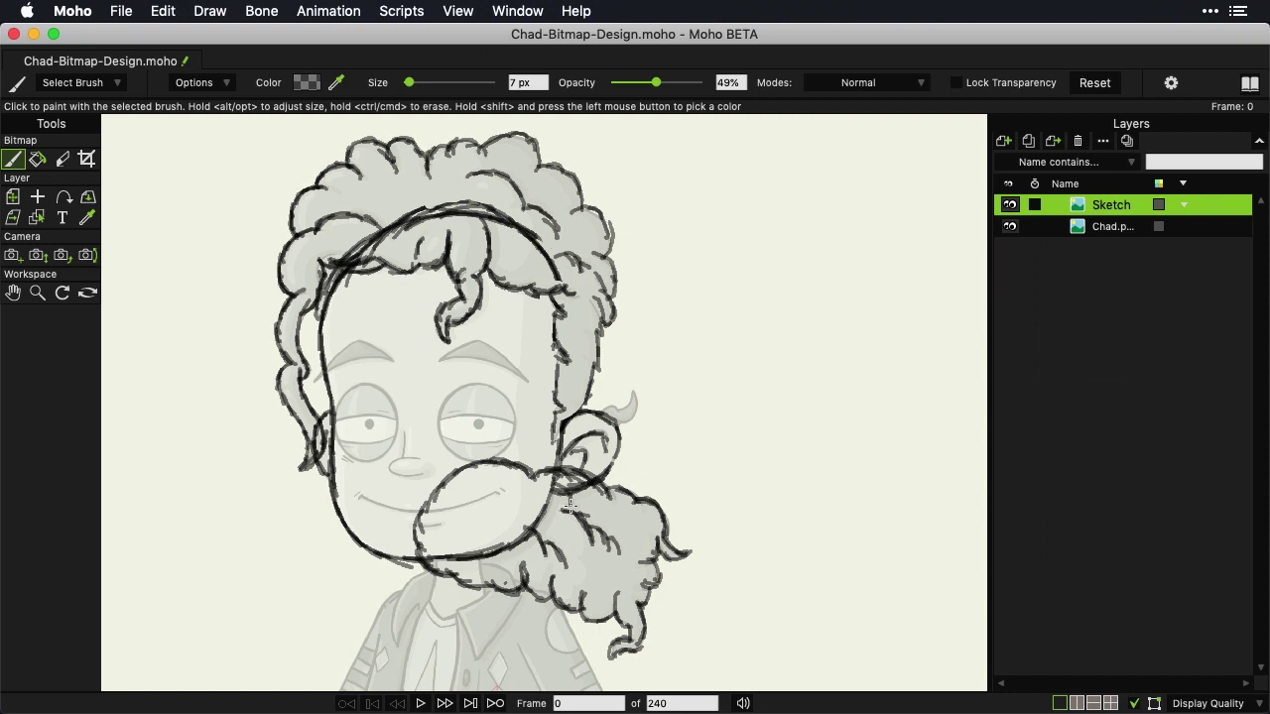
Step: Circle the left and right eyes and draw the right upper eyelid
mouse_move(359, 385)
mouse_down()
mouse_move(336, 425)
mouse_move(347, 454)
mouse_move(385, 454)
mouse_move(400, 426)
mouse_move(392, 397)
mouse_move(361, 385)
mouse_move(345, 394)
mouse_move(380, 415)
mouse_move(334, 430)
mouse_move(393, 444)
mouse_move(369, 425)
mouse_up()
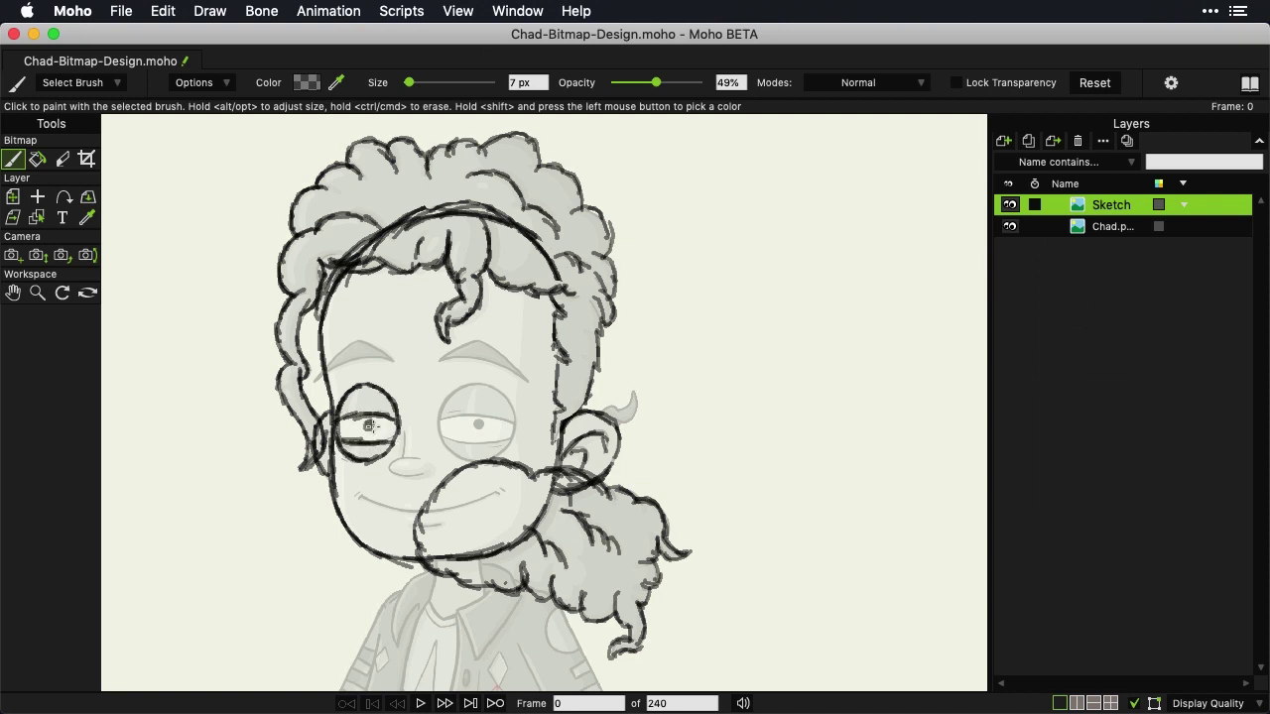
click(454, 404)
mouse_move(441, 425)
mouse_down()
mouse_move(444, 444)
mouse_move(476, 459)
mouse_move(514, 434)
mouse_move(498, 389)
mouse_move(453, 394)
mouse_up()
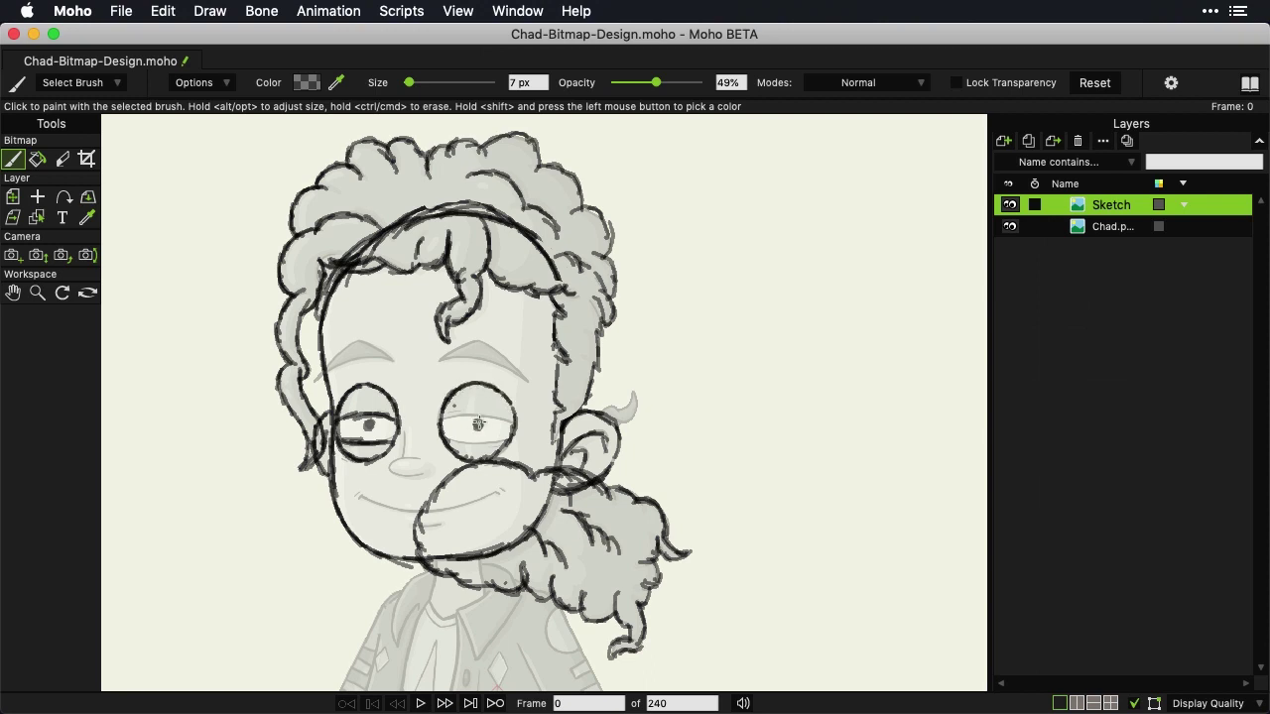
mouse_move(442, 418)
mouse_down()
mouse_move(508, 417)
mouse_move(452, 416)
mouse_move(476, 417)
mouse_move(472, 442)
mouse_move(516, 440)
mouse_move(456, 444)
mouse_up()
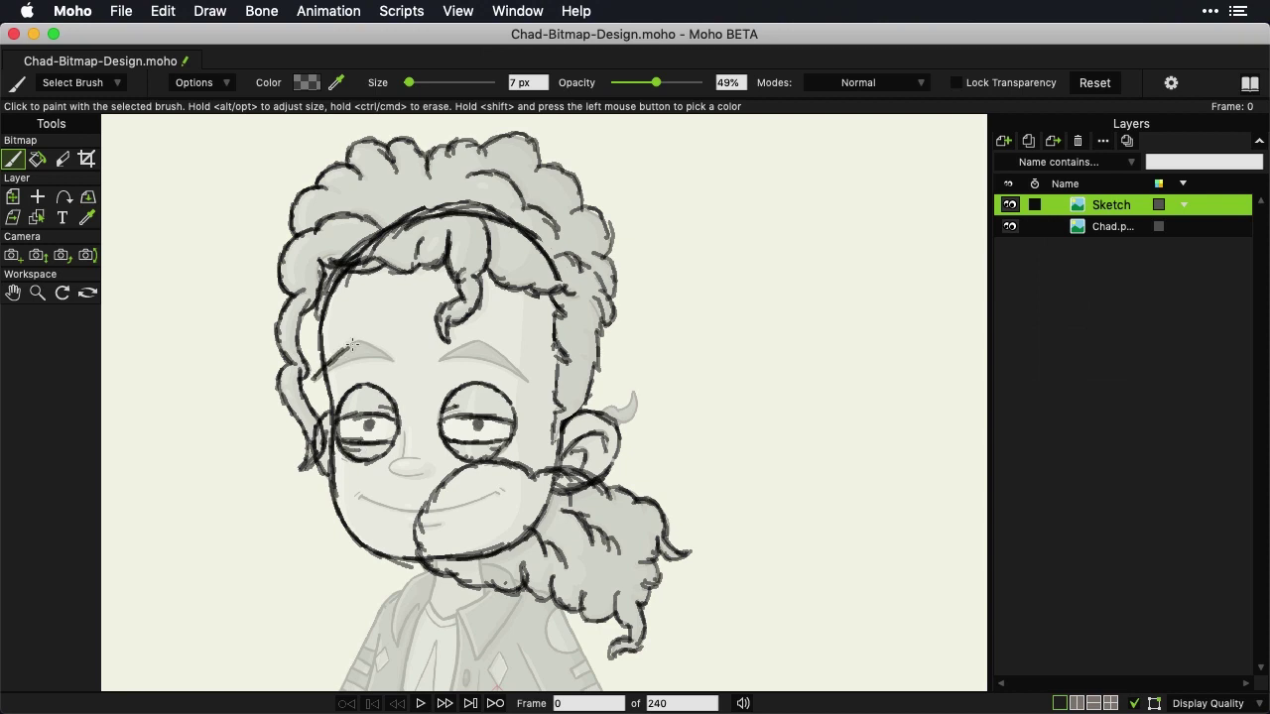
Step: Paint arched eyebrow strokes above the left and right eyes
mouse_move(356, 342)
mouse_down()
mouse_move(398, 361)
mouse_move(357, 357)
mouse_move(314, 380)
mouse_up()
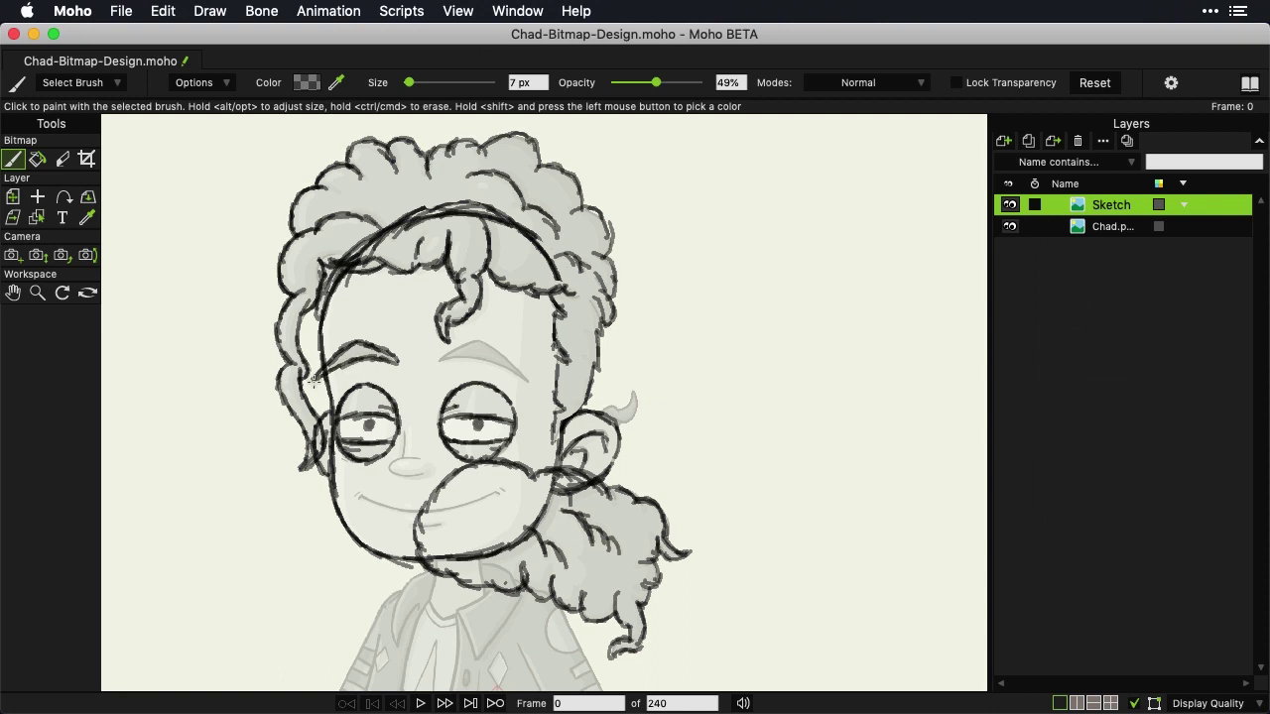
mouse_move(443, 357)
mouse_down()
mouse_move(484, 338)
mouse_move(535, 383)
mouse_move(479, 357)
mouse_move(435, 365)
mouse_up()
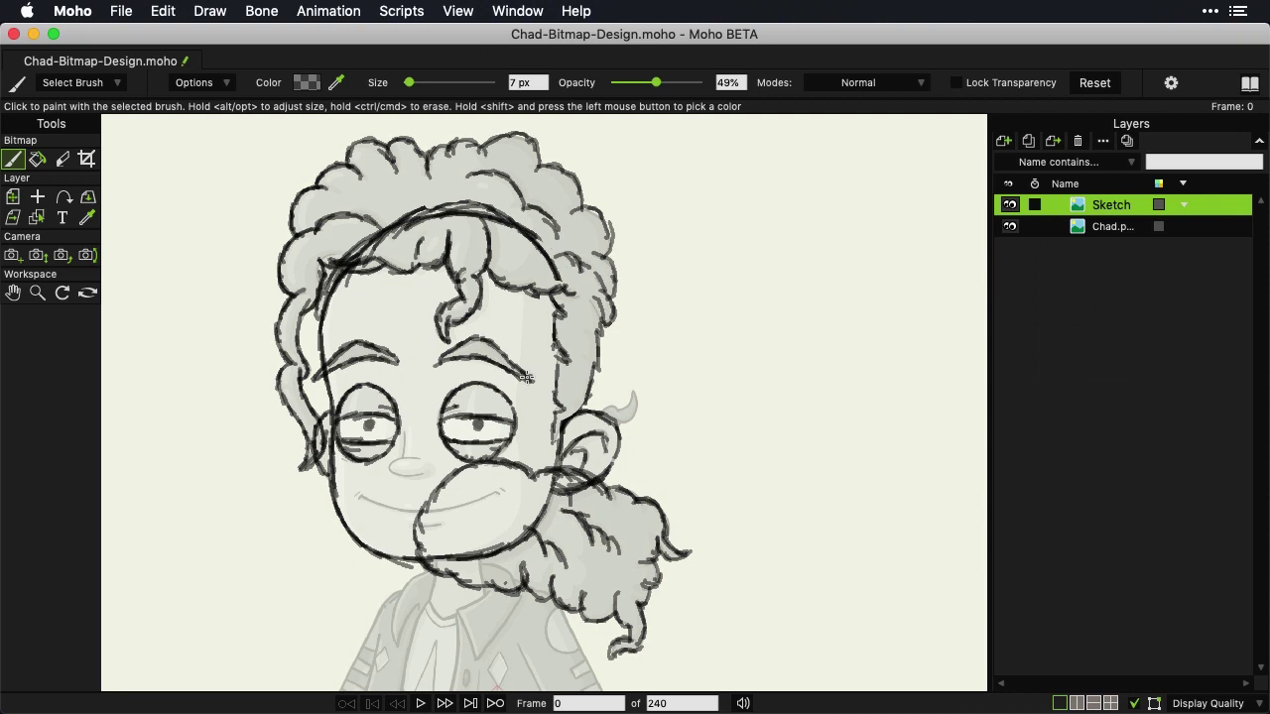
Step: Brush a small curved nose below the eyes and a smile line, darkening its left end
mouse_move(404, 426)
mouse_down()
mouse_move(388, 472)
mouse_move(419, 468)
mouse_up()
mouse_move(363, 499)
mouse_down()
mouse_move(437, 516)
mouse_move(421, 512)
mouse_move(497, 491)
mouse_up()
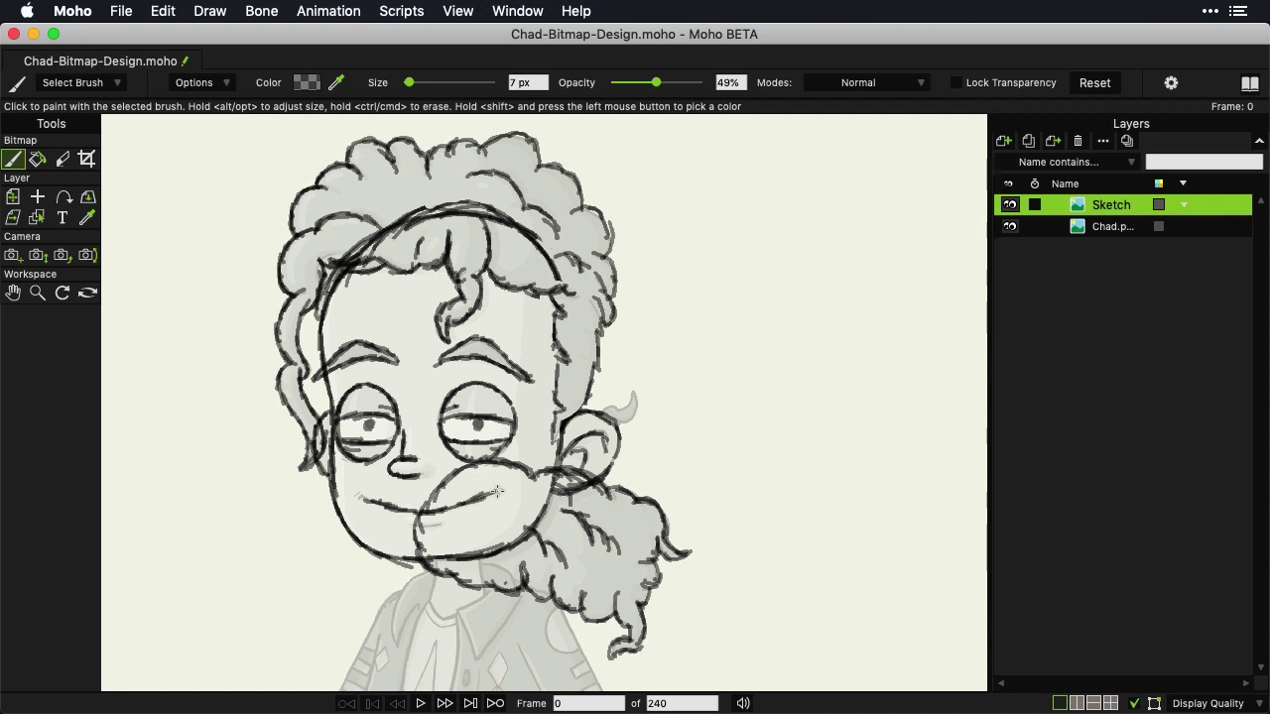
mouse_move(363, 499)
mouse_down()
mouse_move(387, 506)
mouse_move(367, 501)
mouse_up()
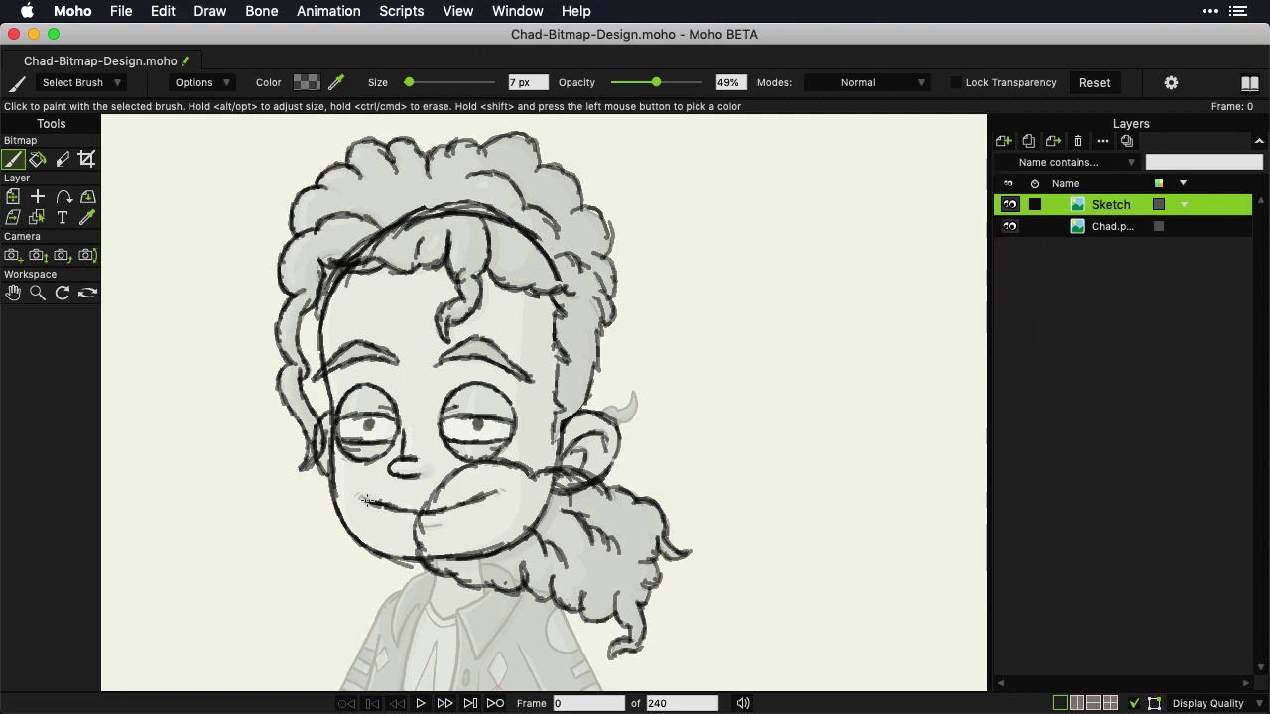